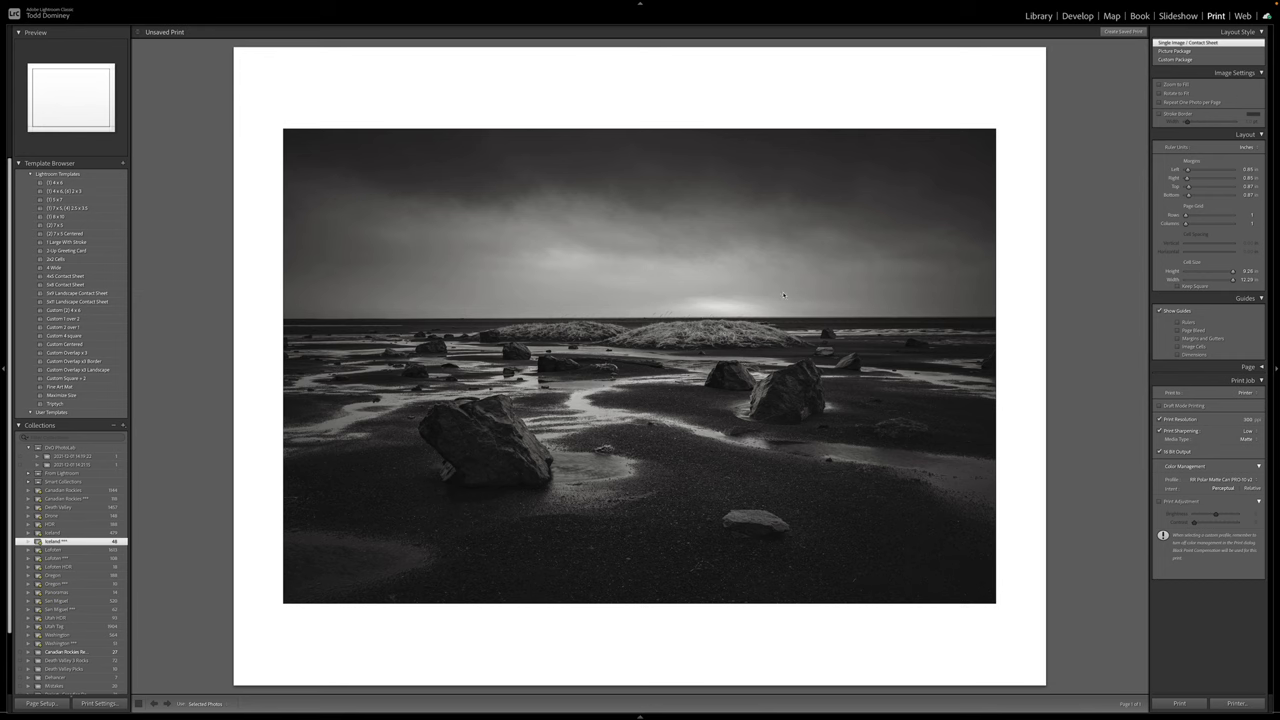
- Switch the seascape photo to the Develop module and turn on soft proofing
click(1077, 16)
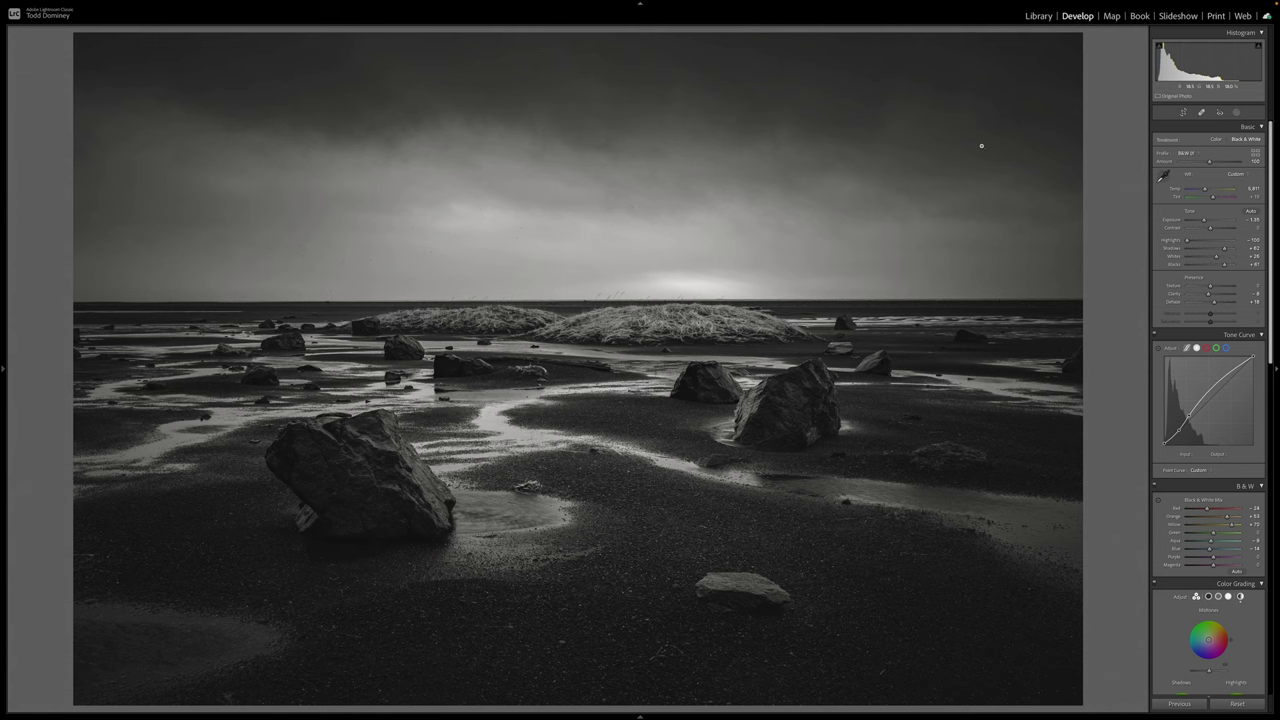
key(s)
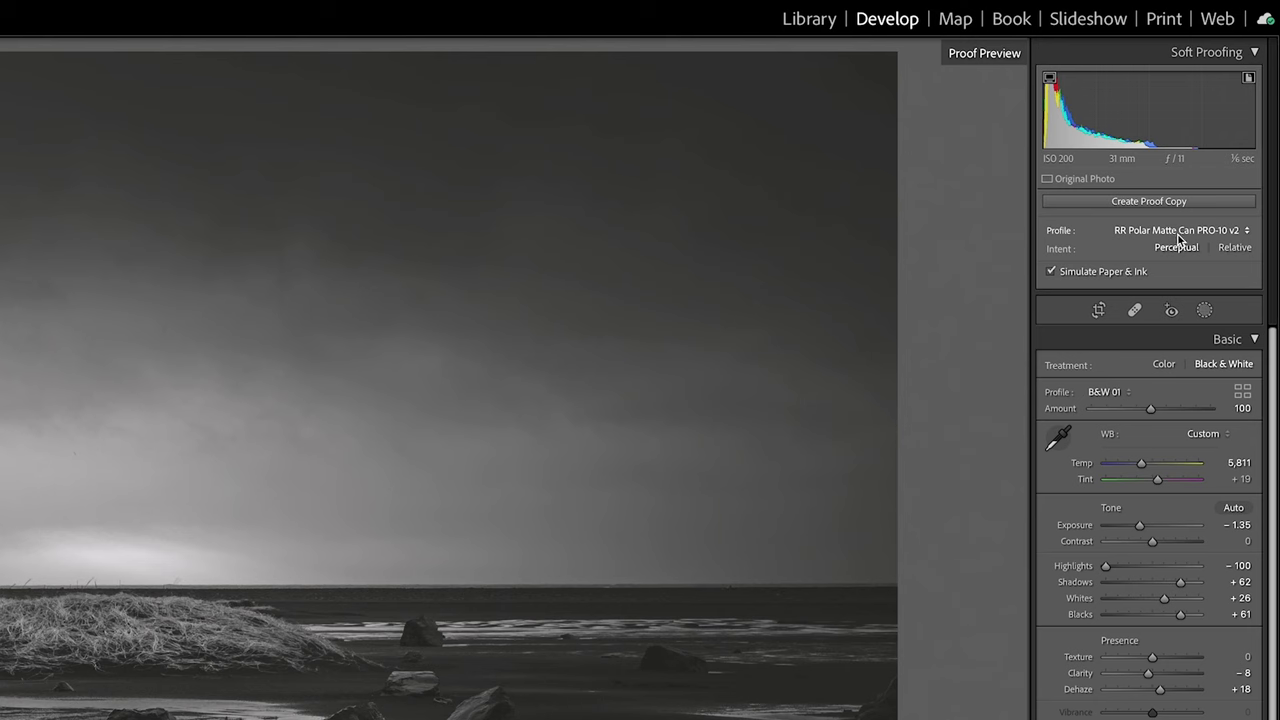
- Review the installed printer profiles offered for proofing and keep RR Polar Matte Can PRO-10 v2 as the proof profile
click(1222, 121)
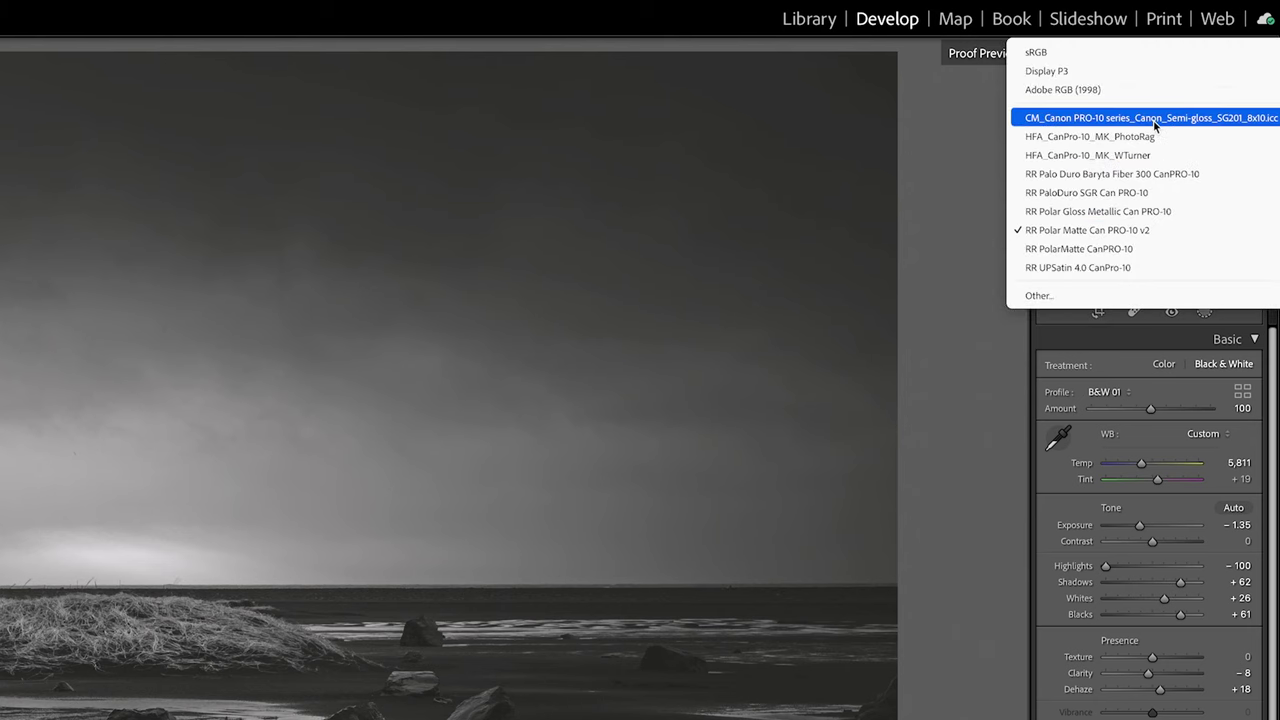
click(1138, 296)
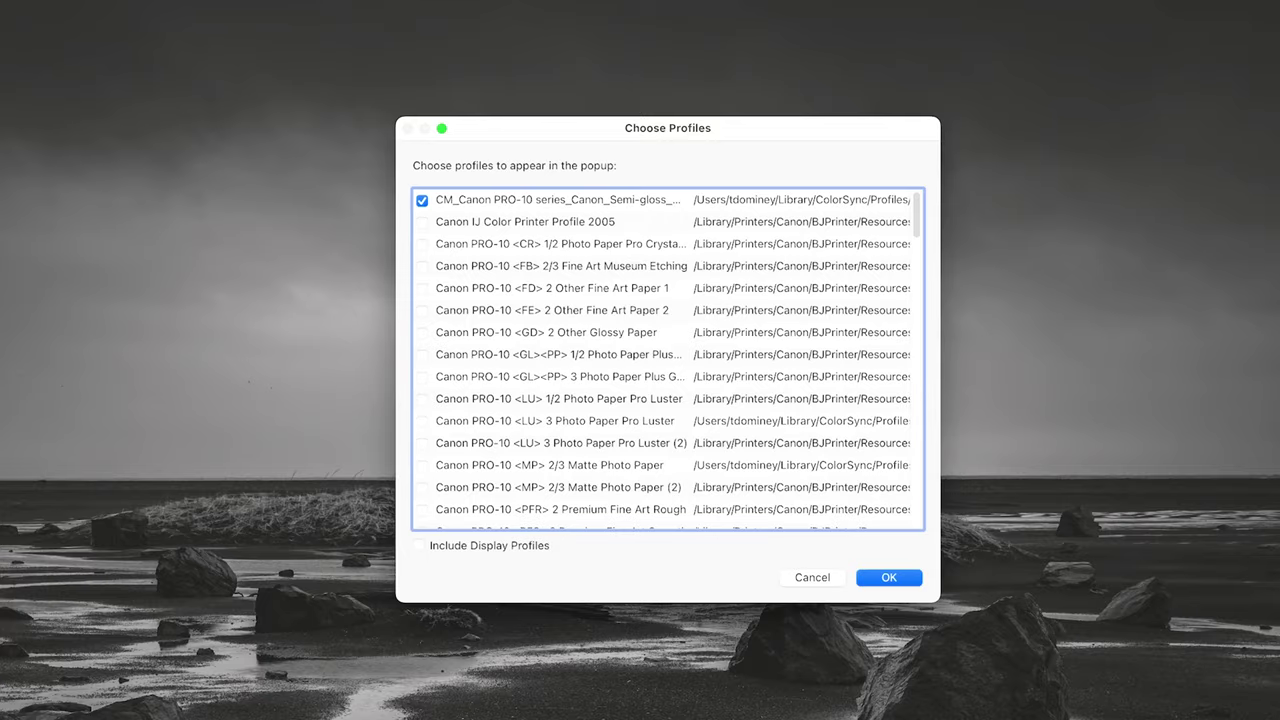
scroll(586, 365, down, 20)
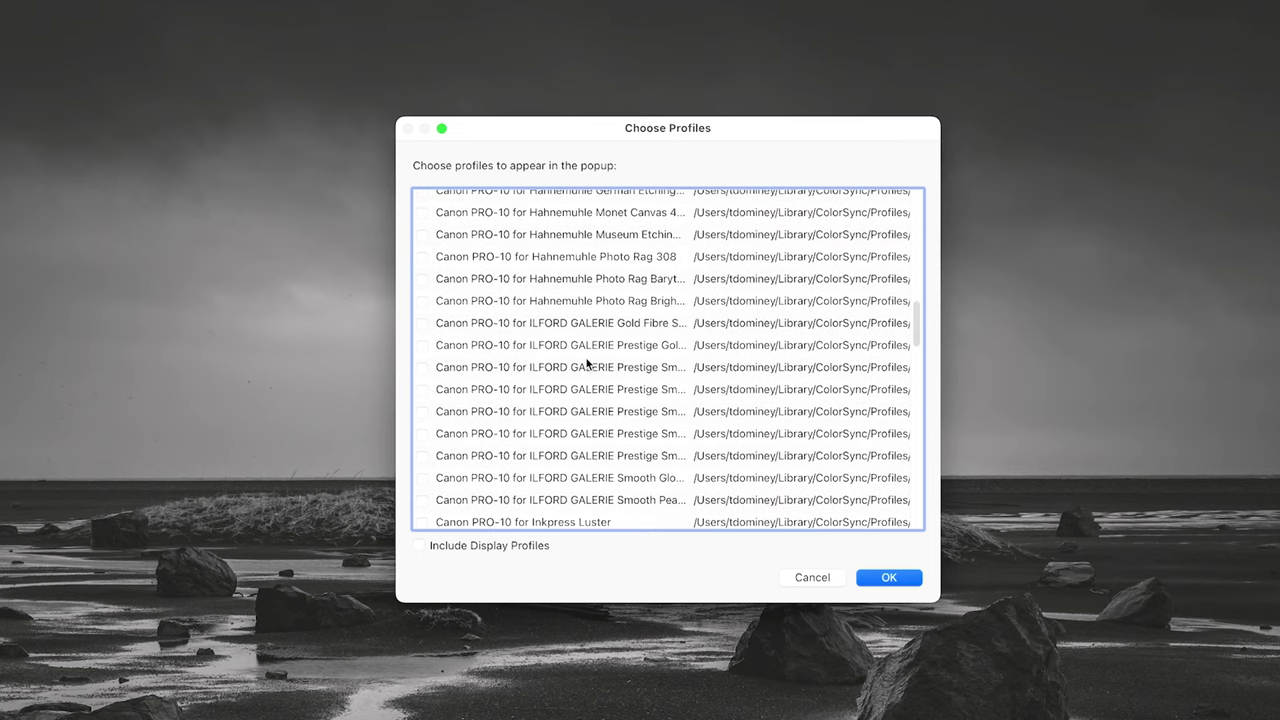
scroll(586, 364, down, 8)
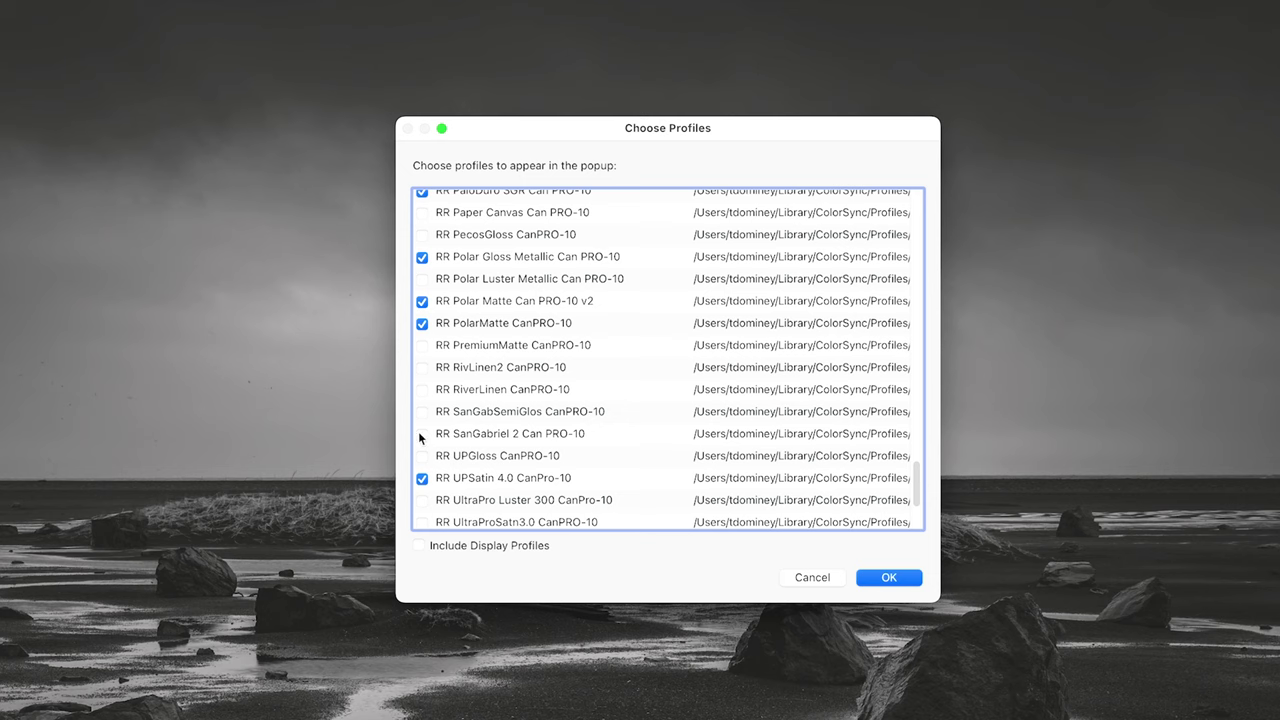
click(884, 578)
click(1181, 228)
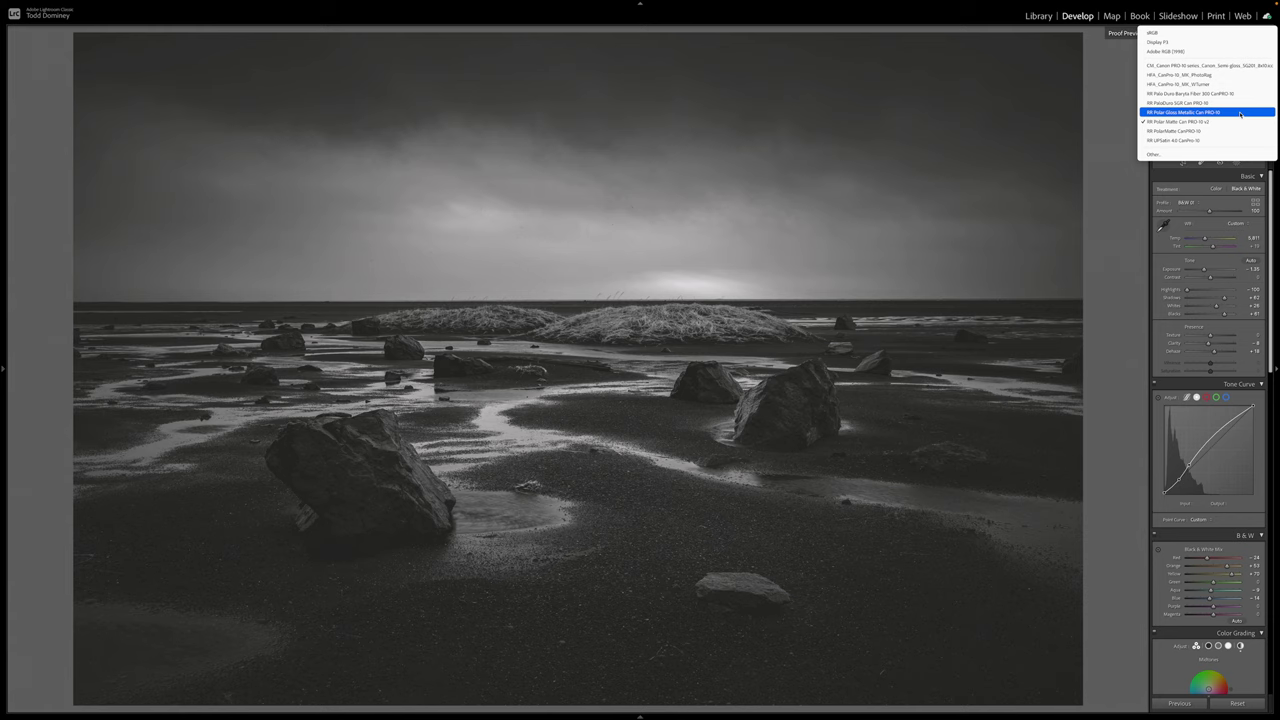
click(1185, 121)
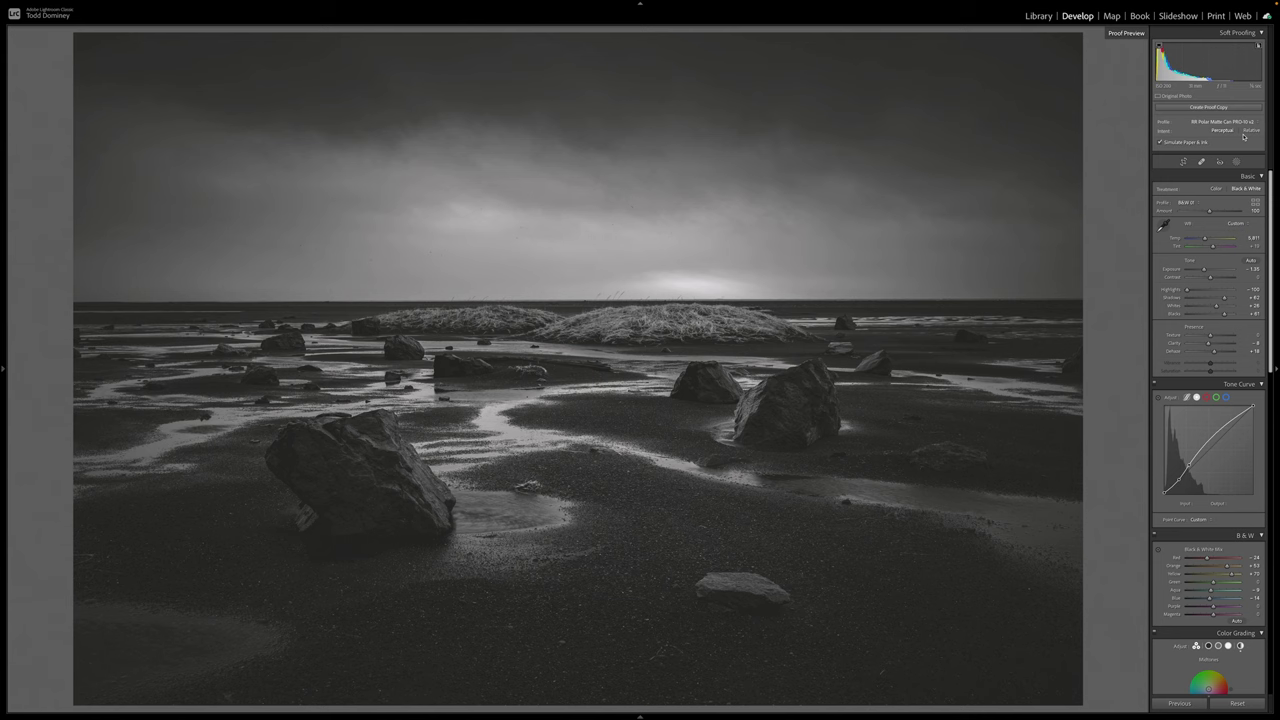
- Compare the Relative and Perceptual rendering intents, ending on Perceptual, and check the proof with Simulate Paper & Ink off and on
click(1250, 131)
click(1212, 131)
click(1248, 131)
click(1224, 132)
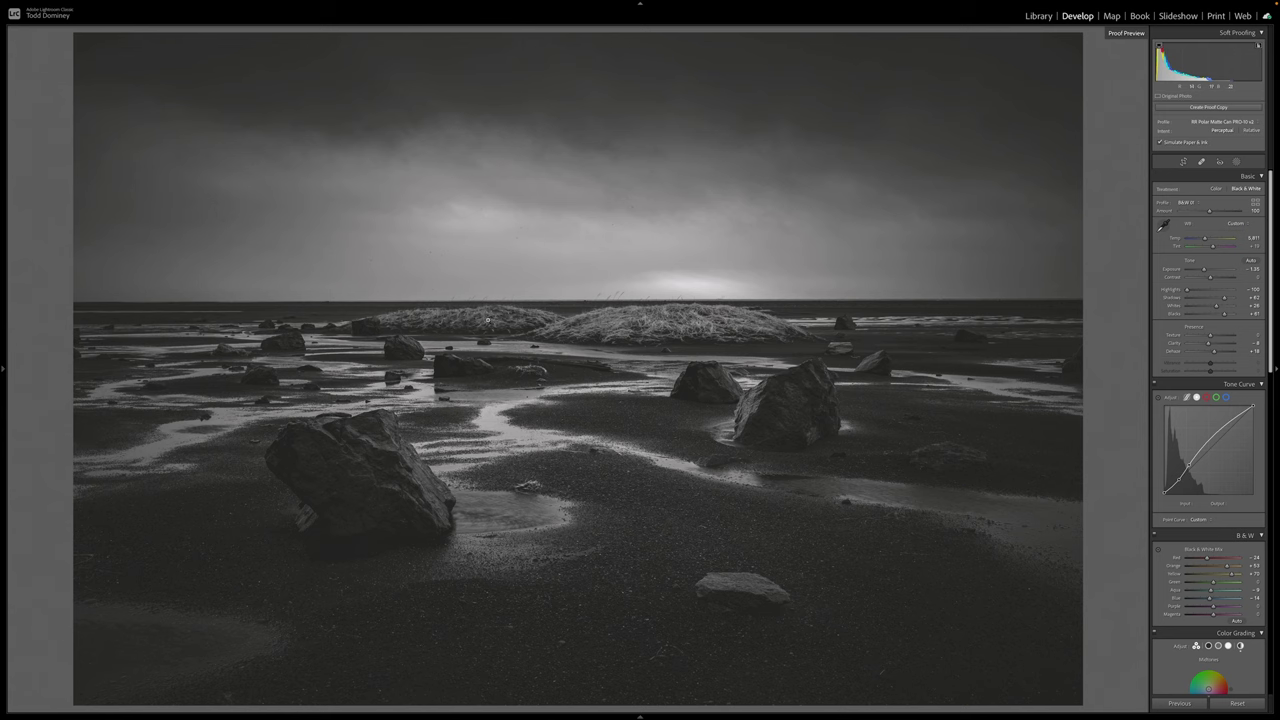
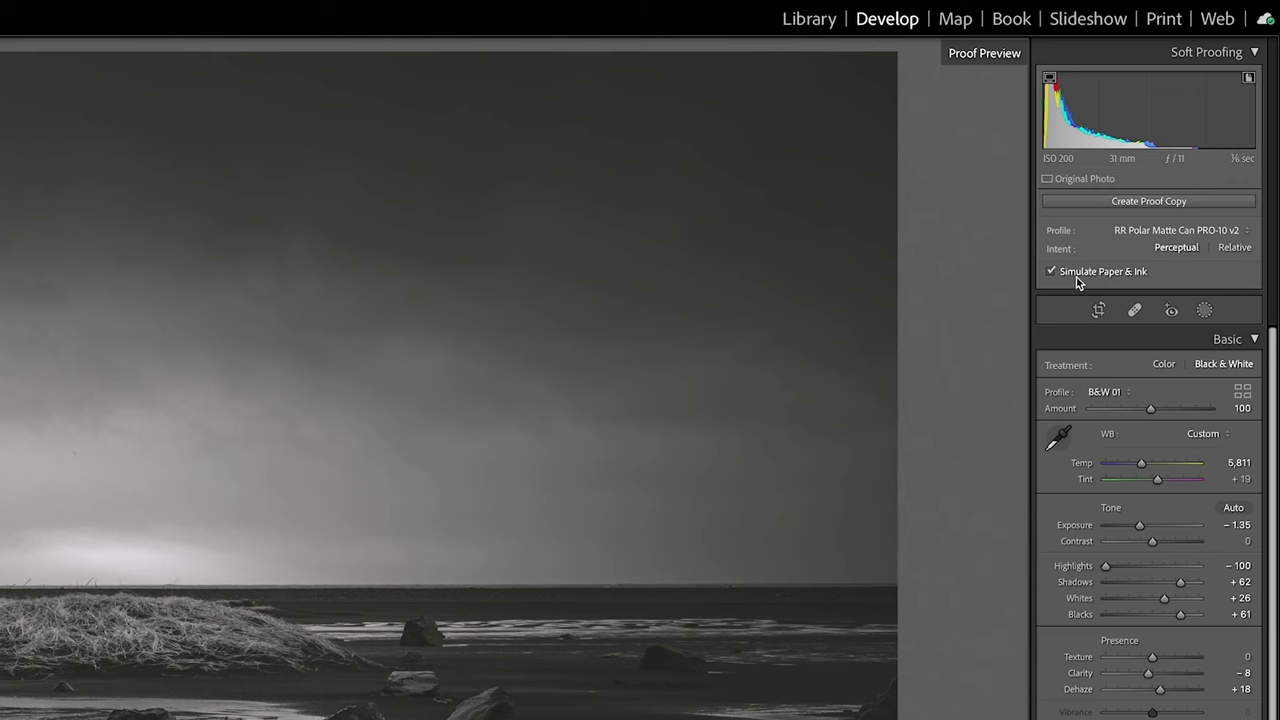
click(1108, 275)
click(1108, 275)
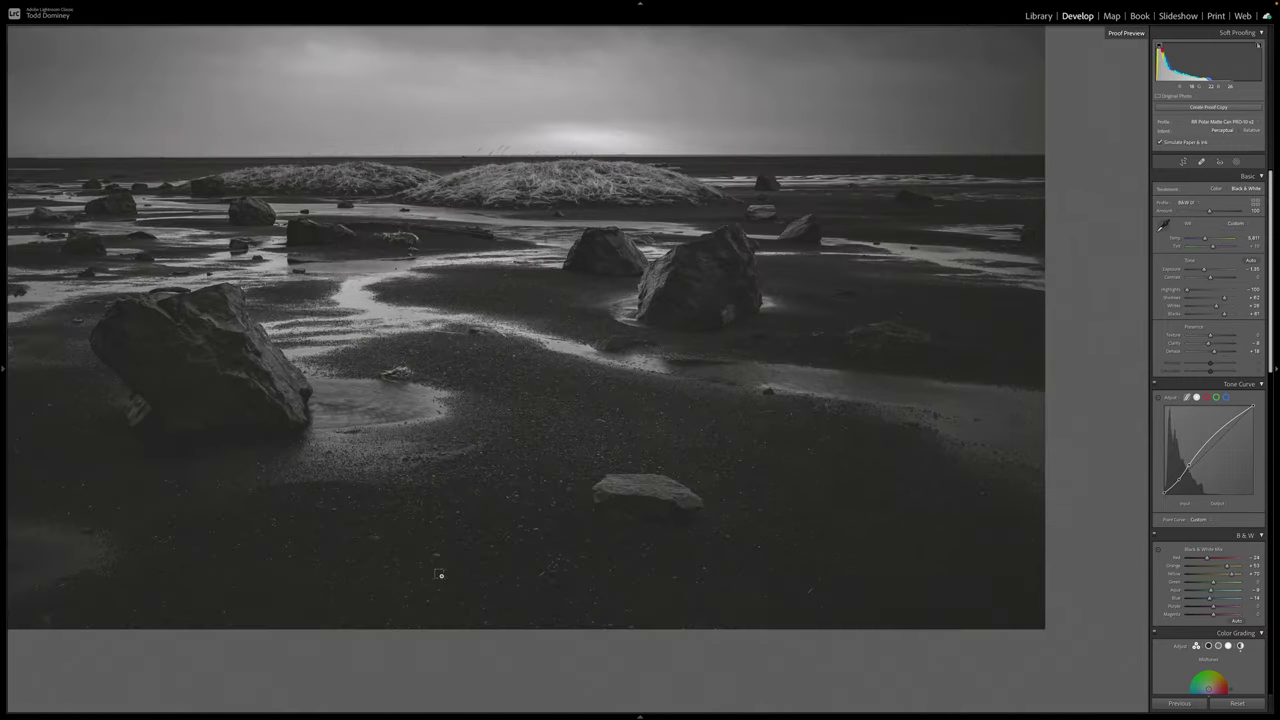
- Examine the shadow detail in the dark sand and under the large foreground rock at close zoom
click(440, 575)
click(150, 428)
drag(128, 416, 391, 326)
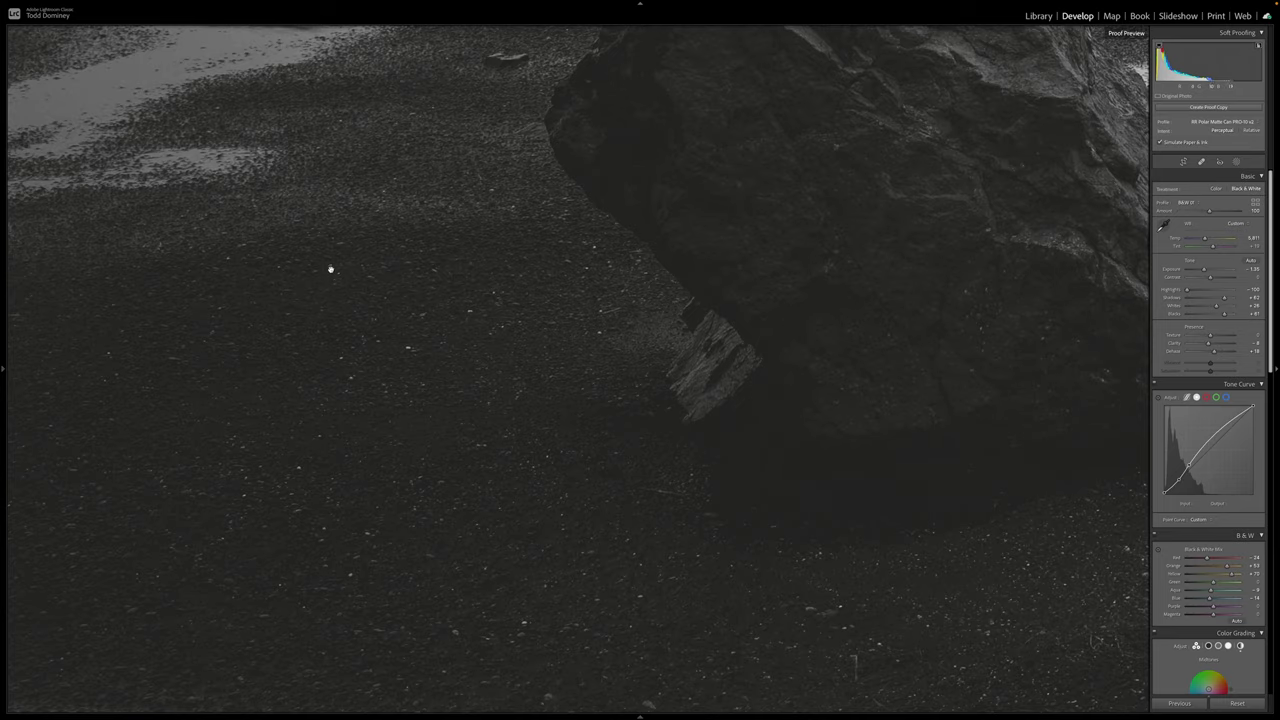
drag(766, 554, 767, 468)
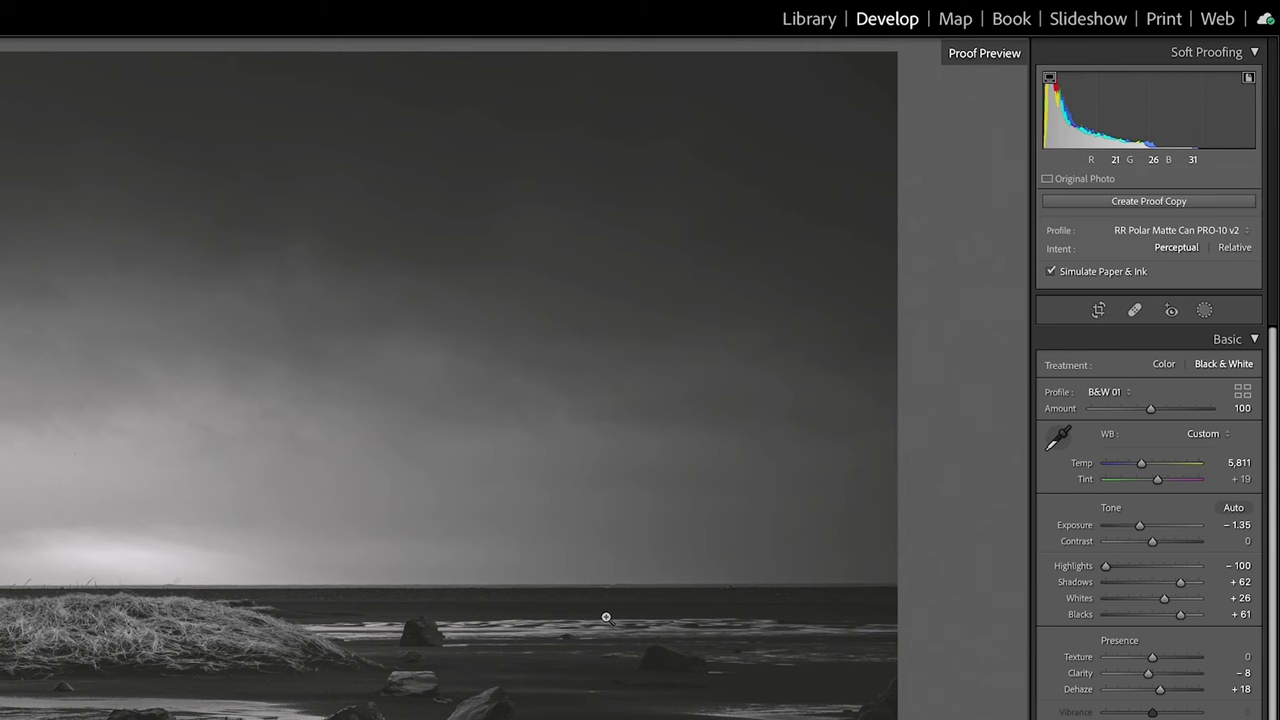
- Create a proof copy of the photo and compare it with soft proofing off and on
click(1151, 205)
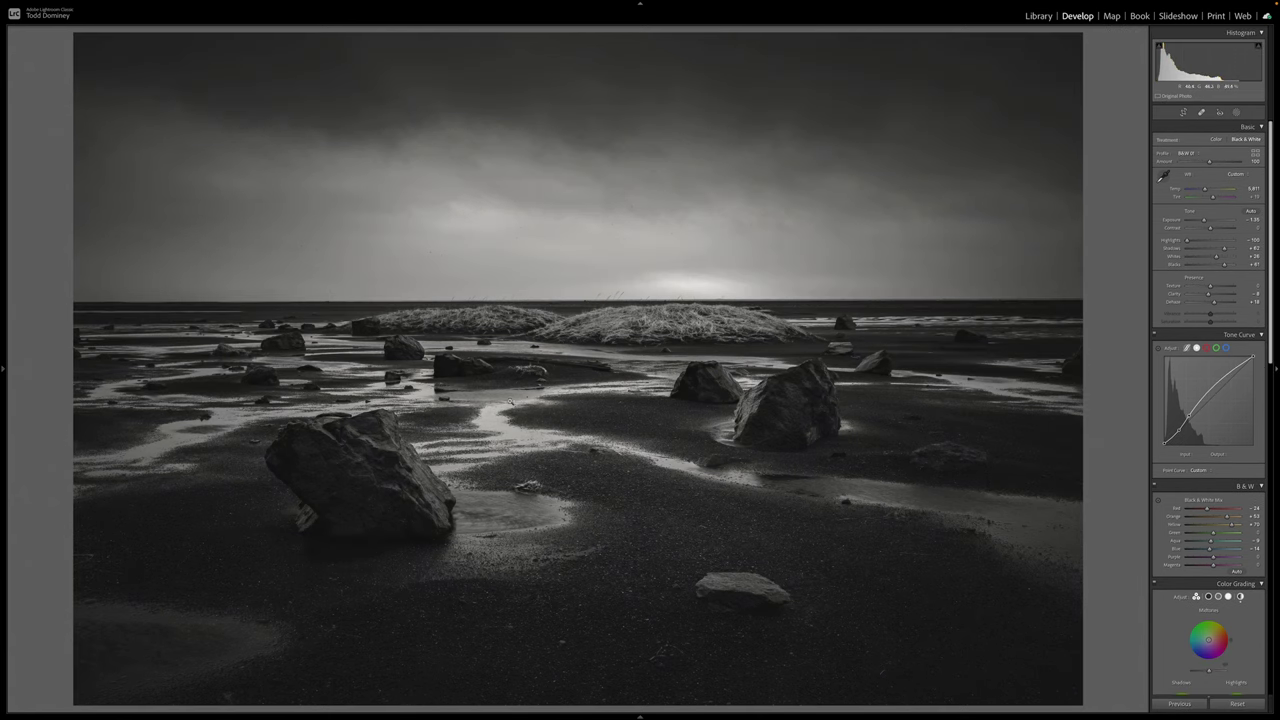
key(s)
key(s)
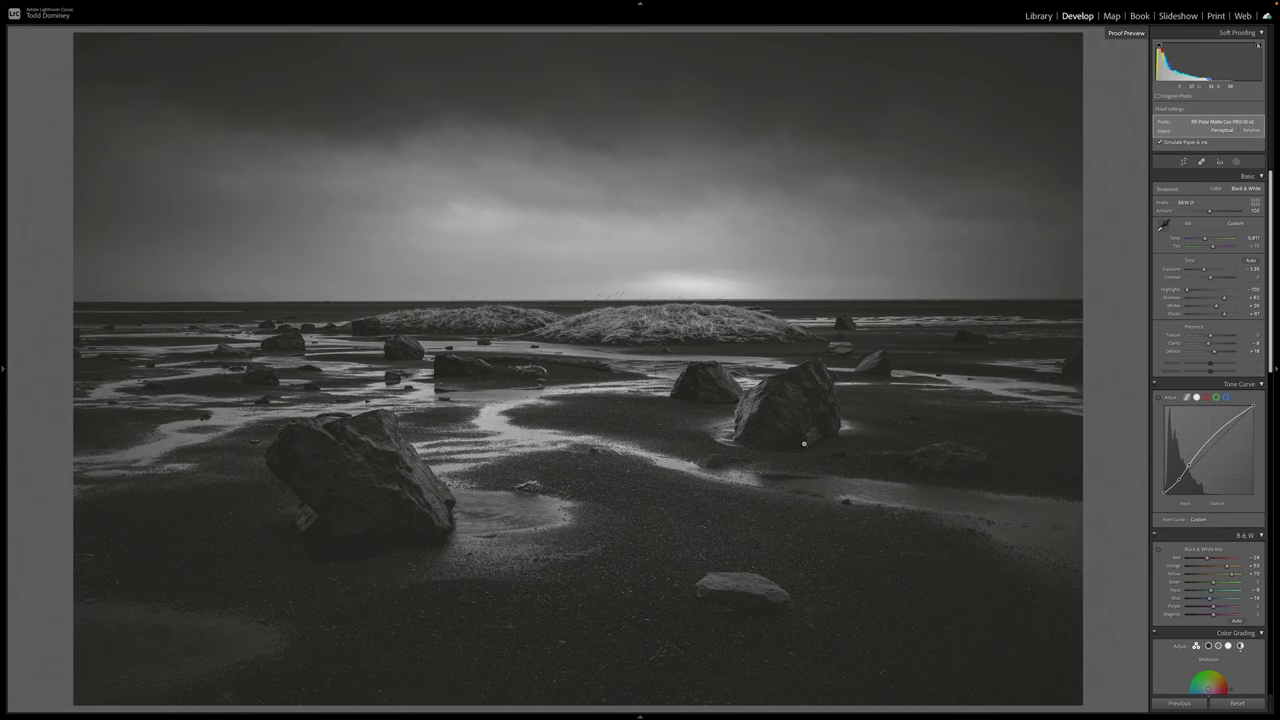
click(1215, 16)
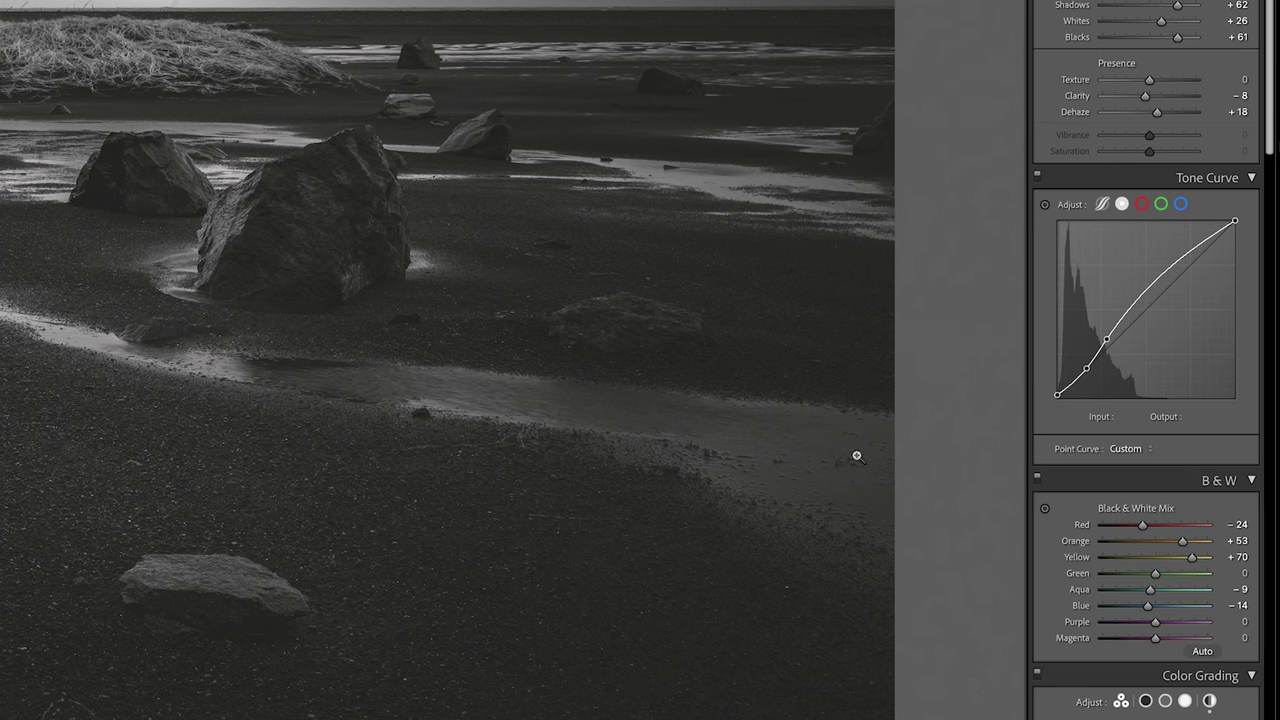
- Try lifting the darkest tones on the point curve by raising the black point and the neighbouring shadow point, and undo the changes
drag(1057, 396, 1054, 388)
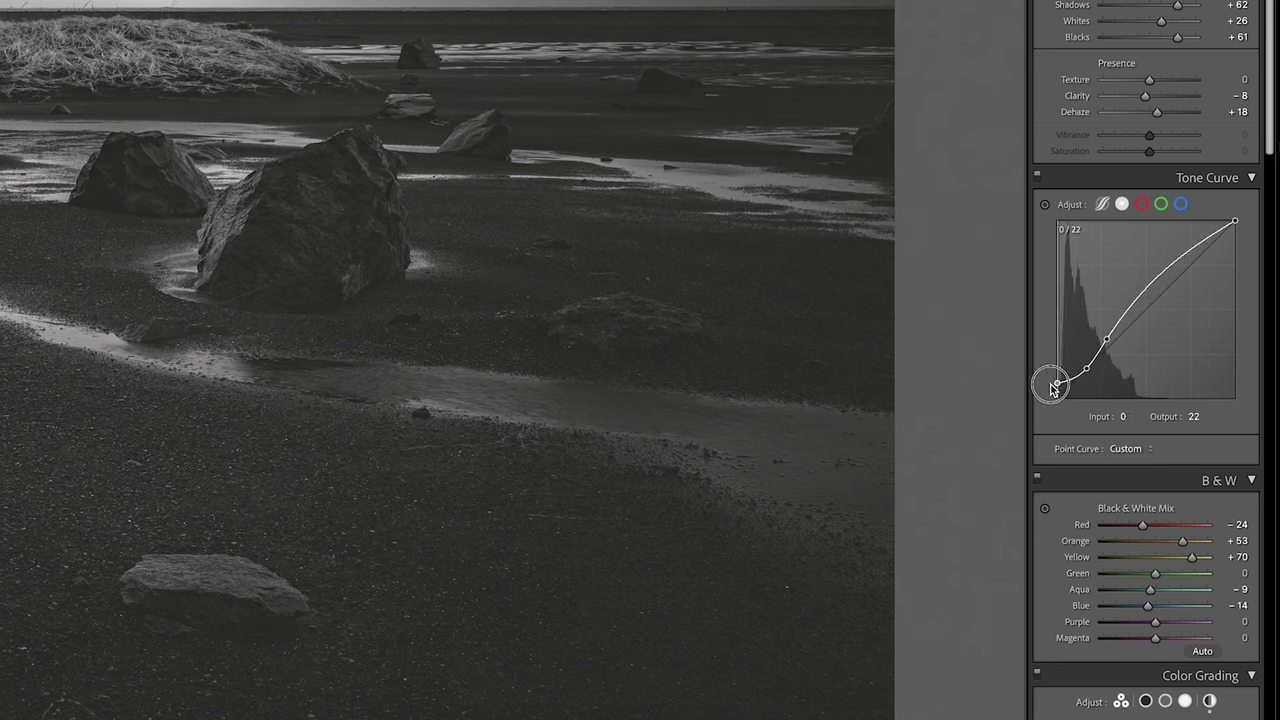
drag(1089, 372, 1107, 333)
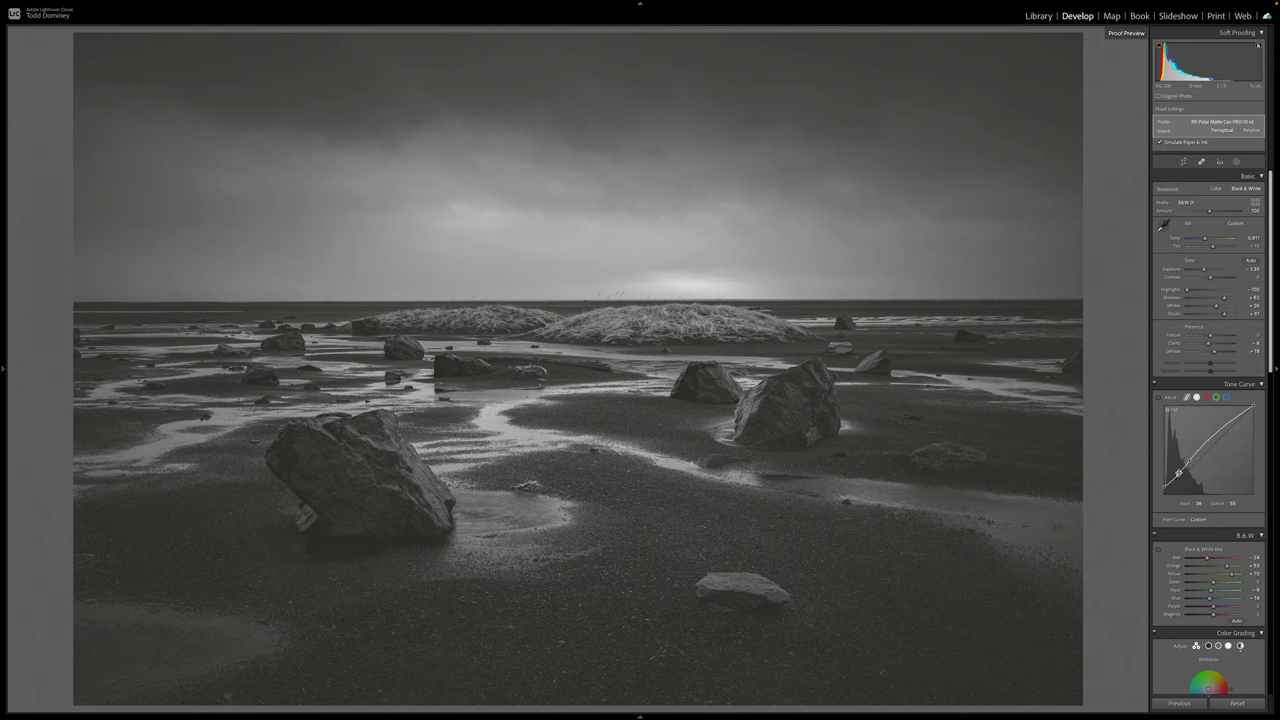
key(ctrl+z)
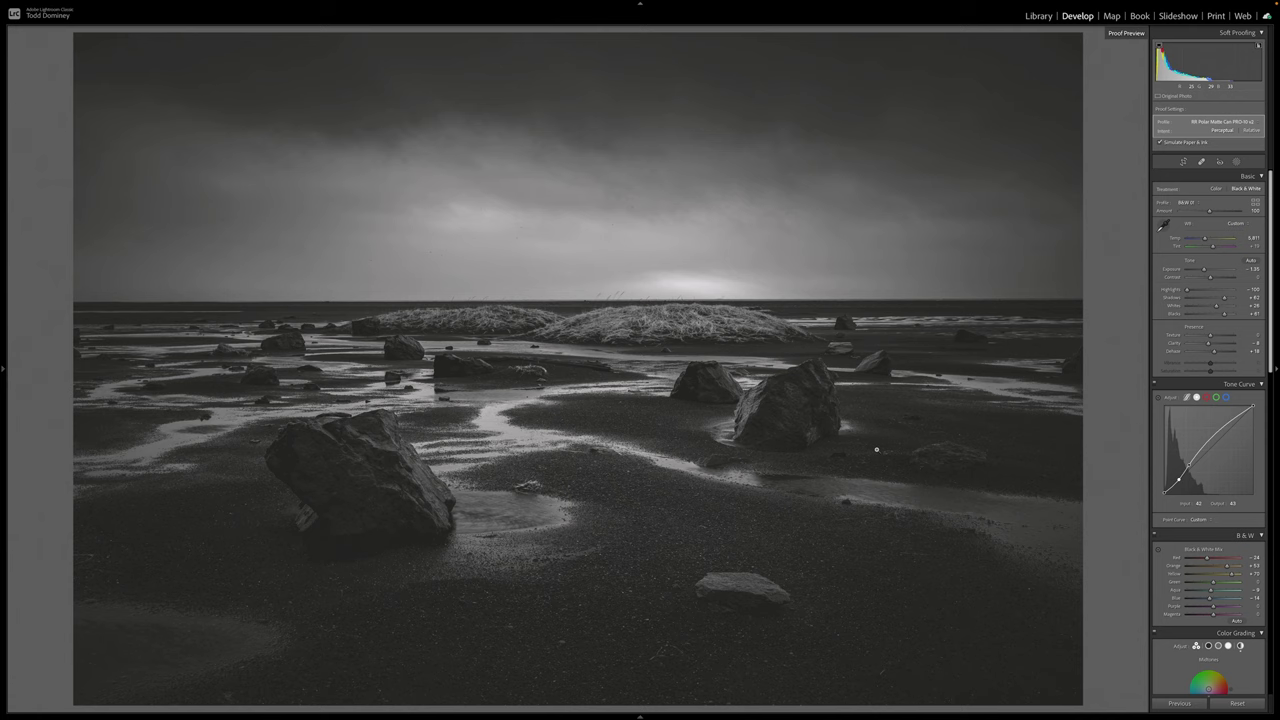
drag(1164, 492, 1177, 479)
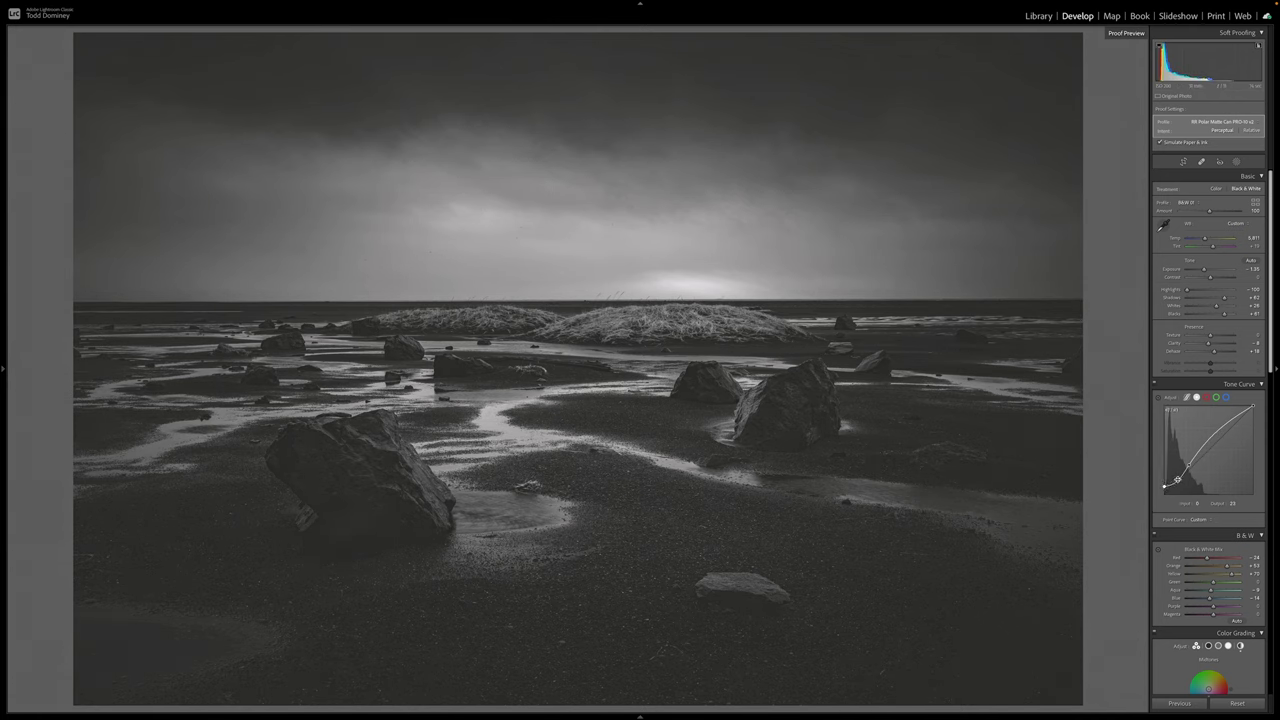
click(1177, 479)
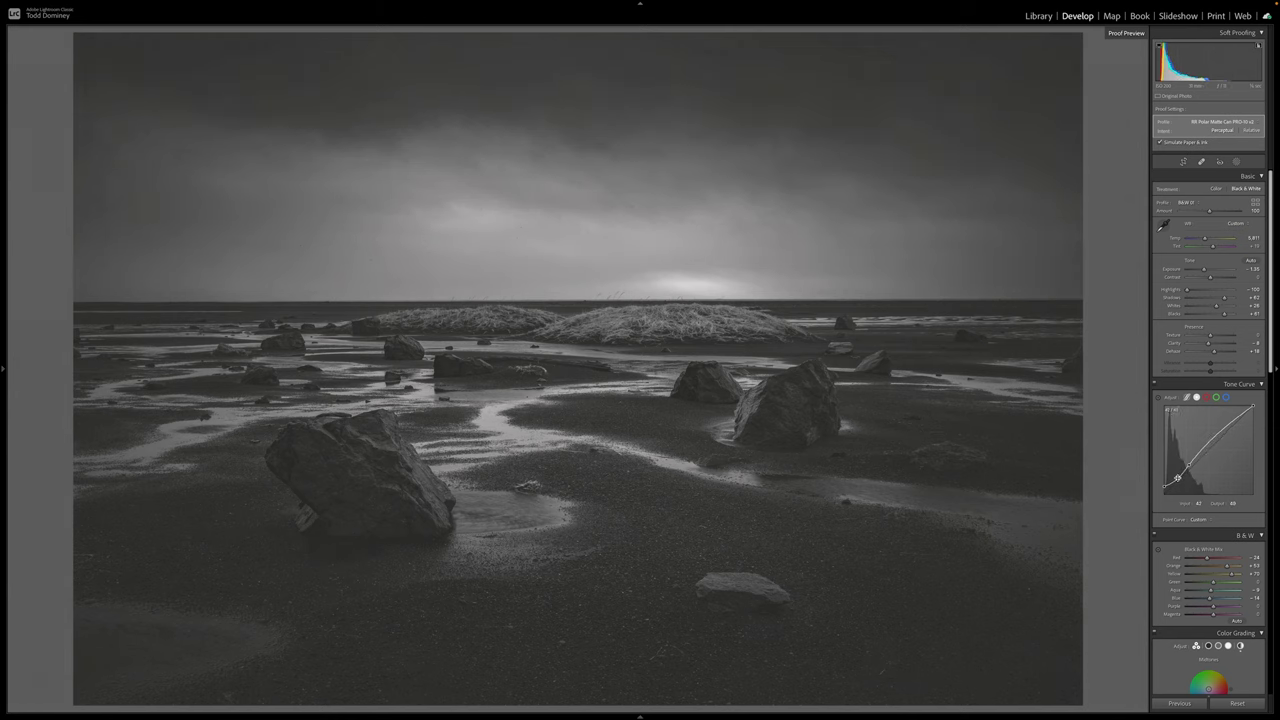
key(ctrl+z)
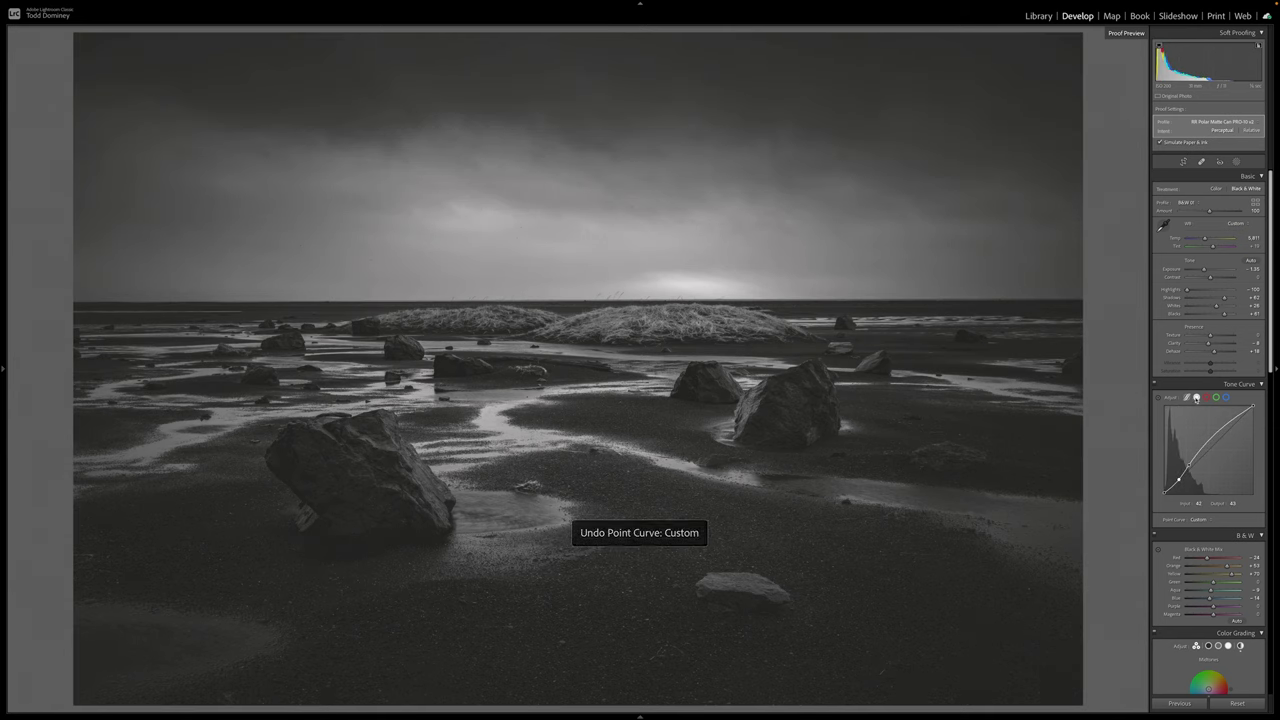
- Brighten the dark tones by raising Darks and Shadows on the parametric tone curve, and compare it with the point curve
click(1188, 397)
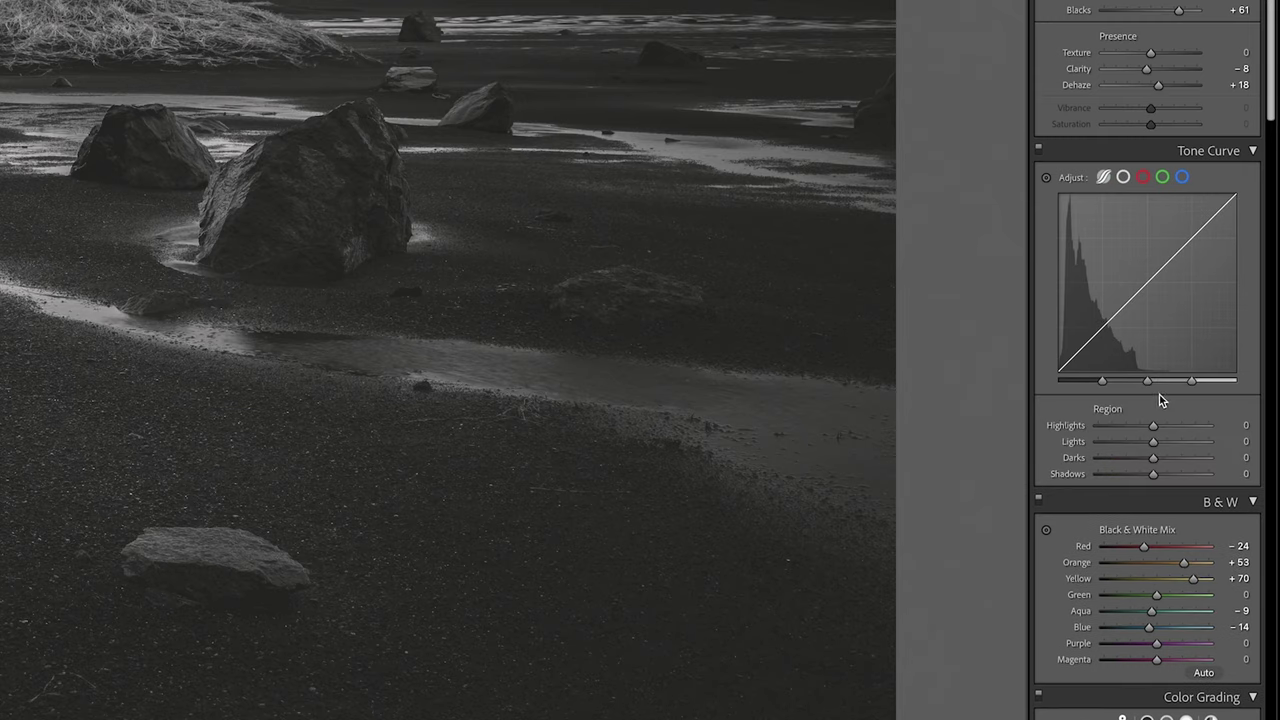
click(1155, 474)
mouse_move(1155, 476)
mouse_down()
mouse_move(1178, 474)
mouse_move(1158, 474)
mouse_move(1173, 473)
mouse_move(1161, 457)
mouse_up()
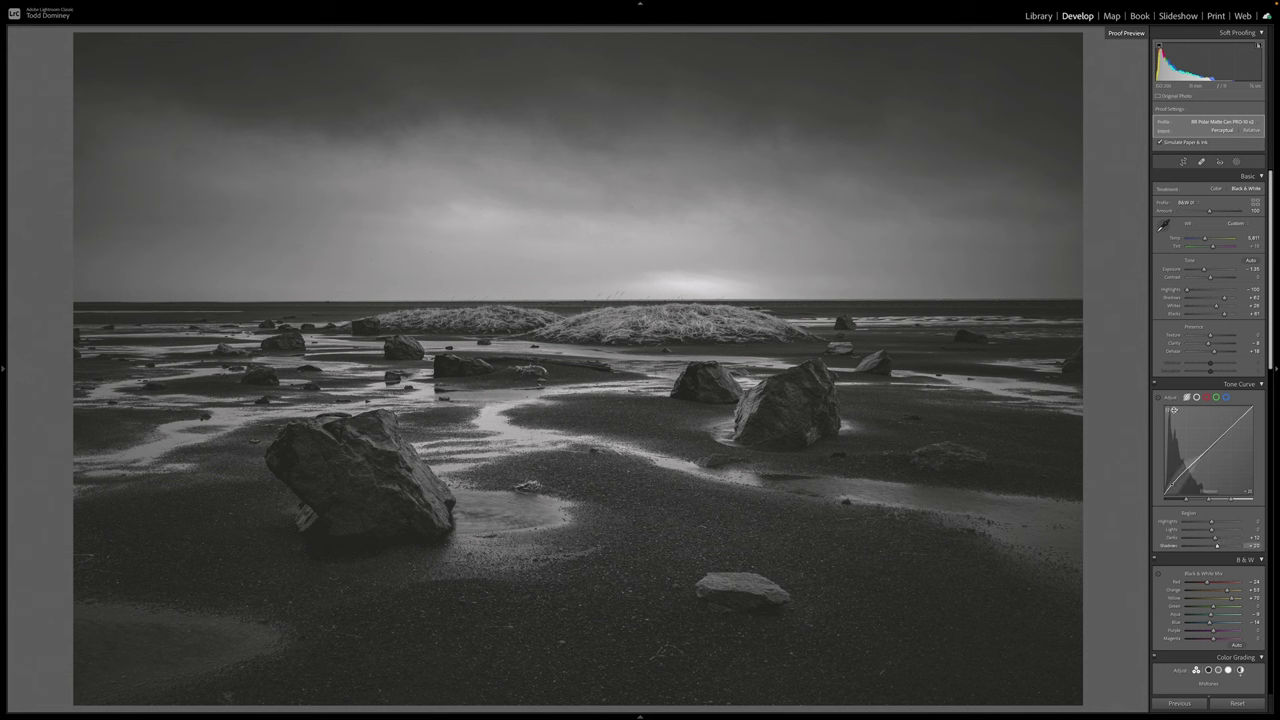
click(1196, 397)
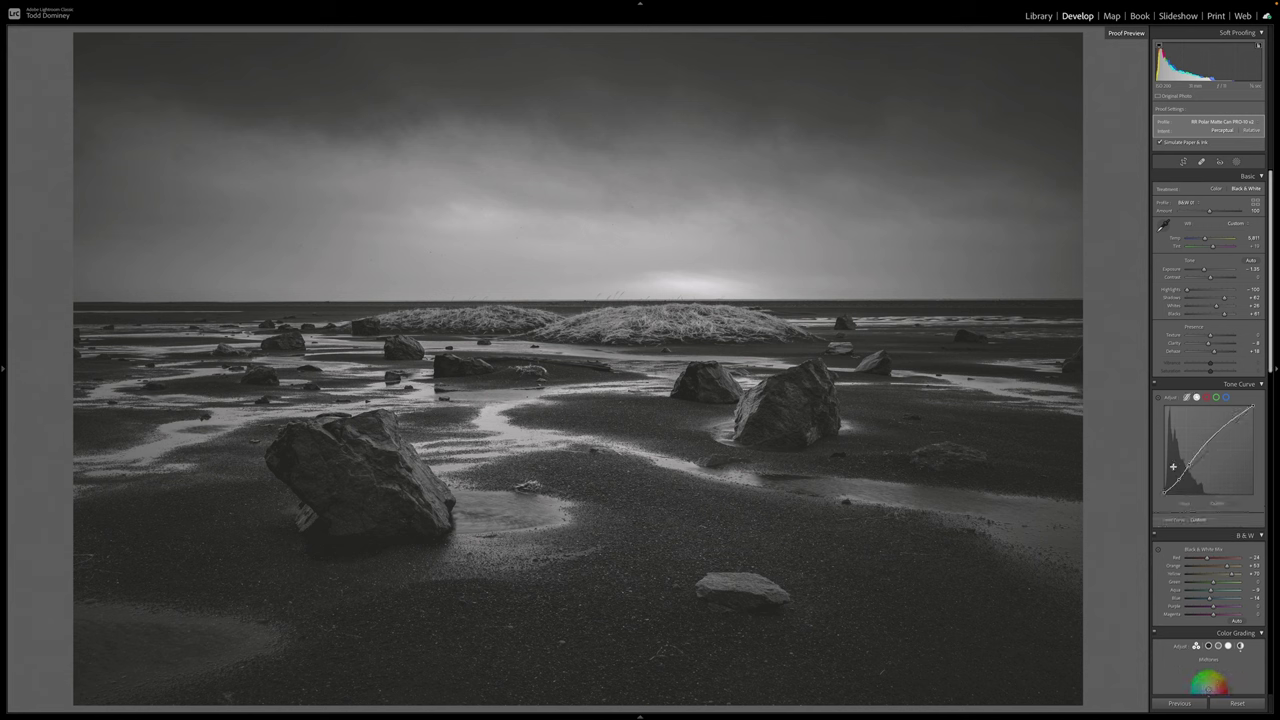
click(1187, 397)
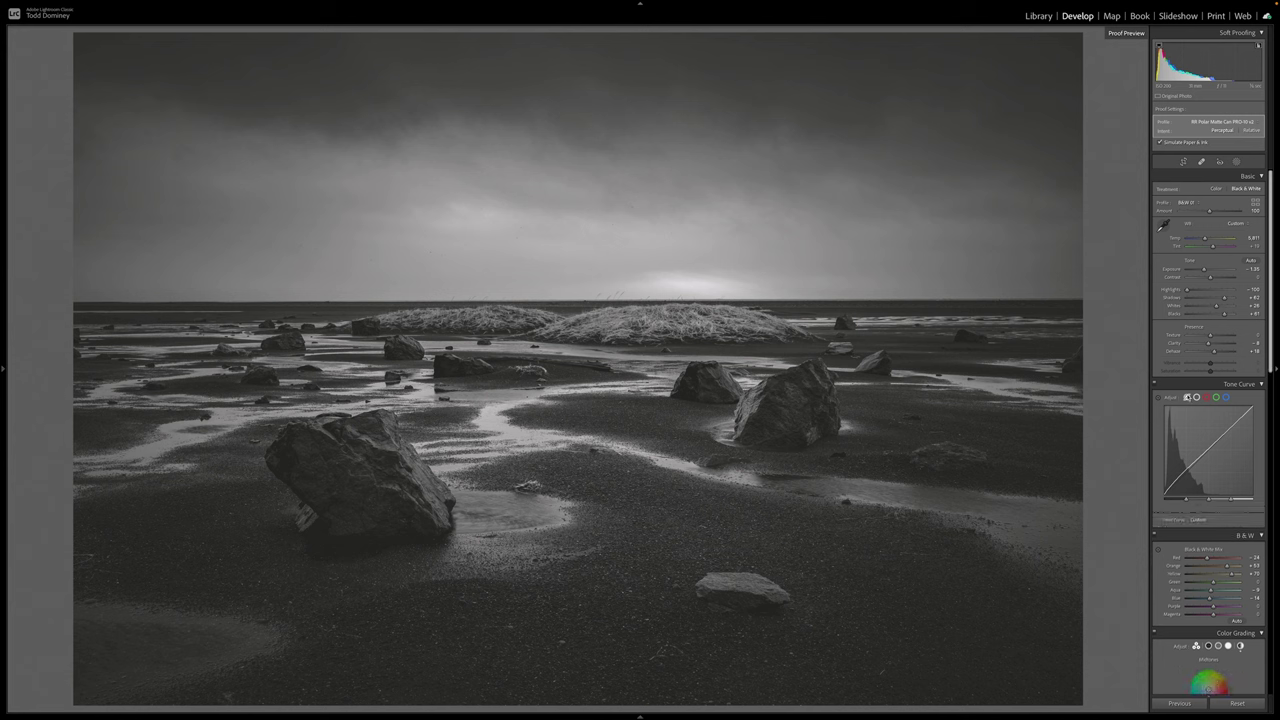
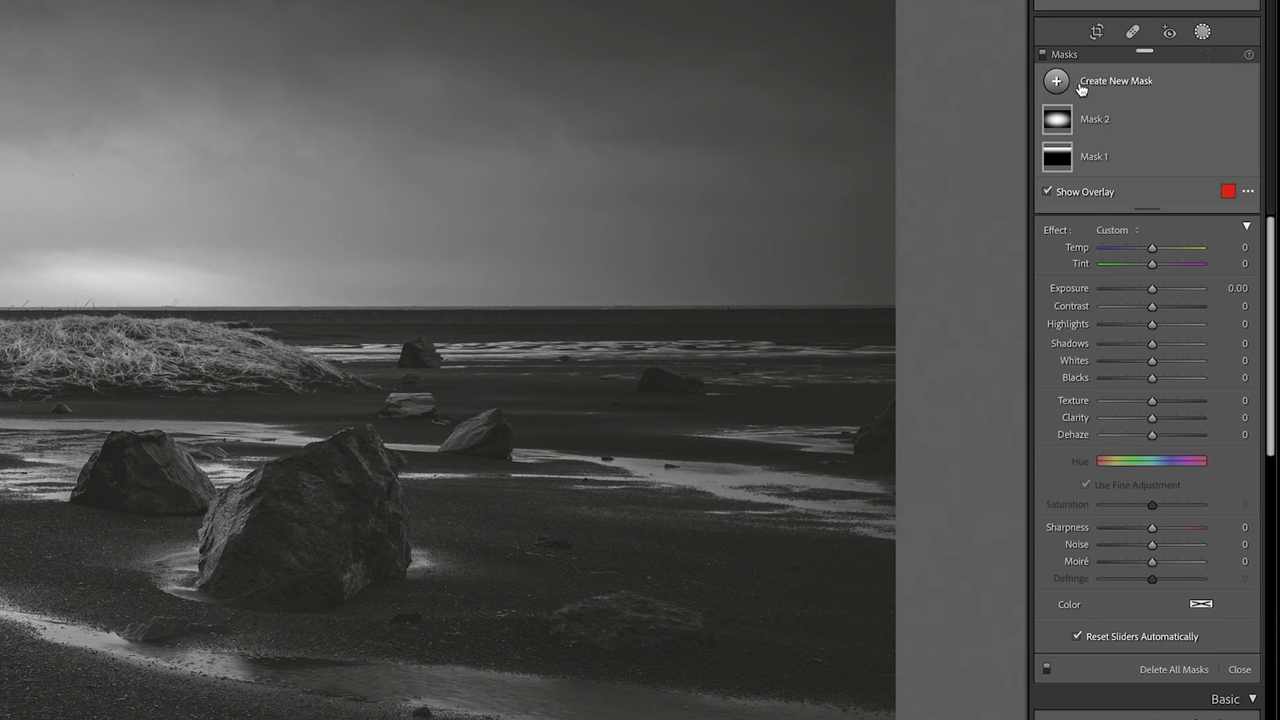
- Create a Luminance Range mask limited to the darker tones, with its upper limit at about 35/60
click(1115, 88)
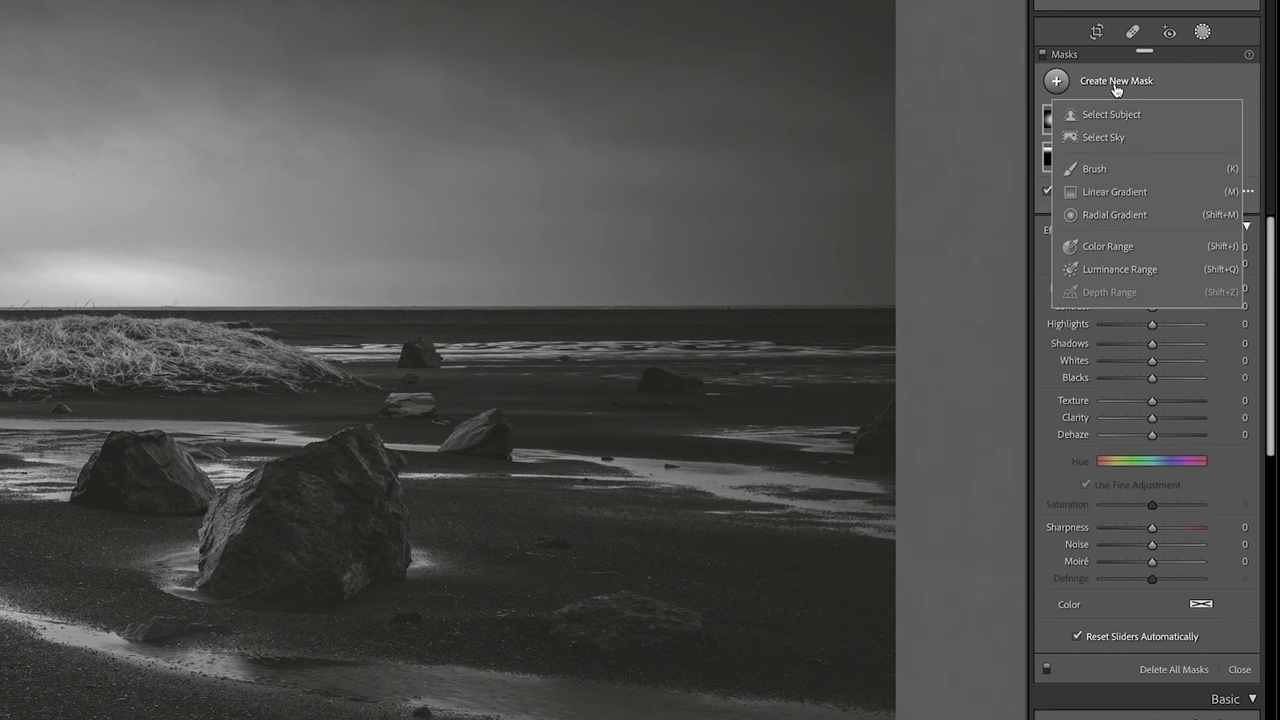
click(1136, 269)
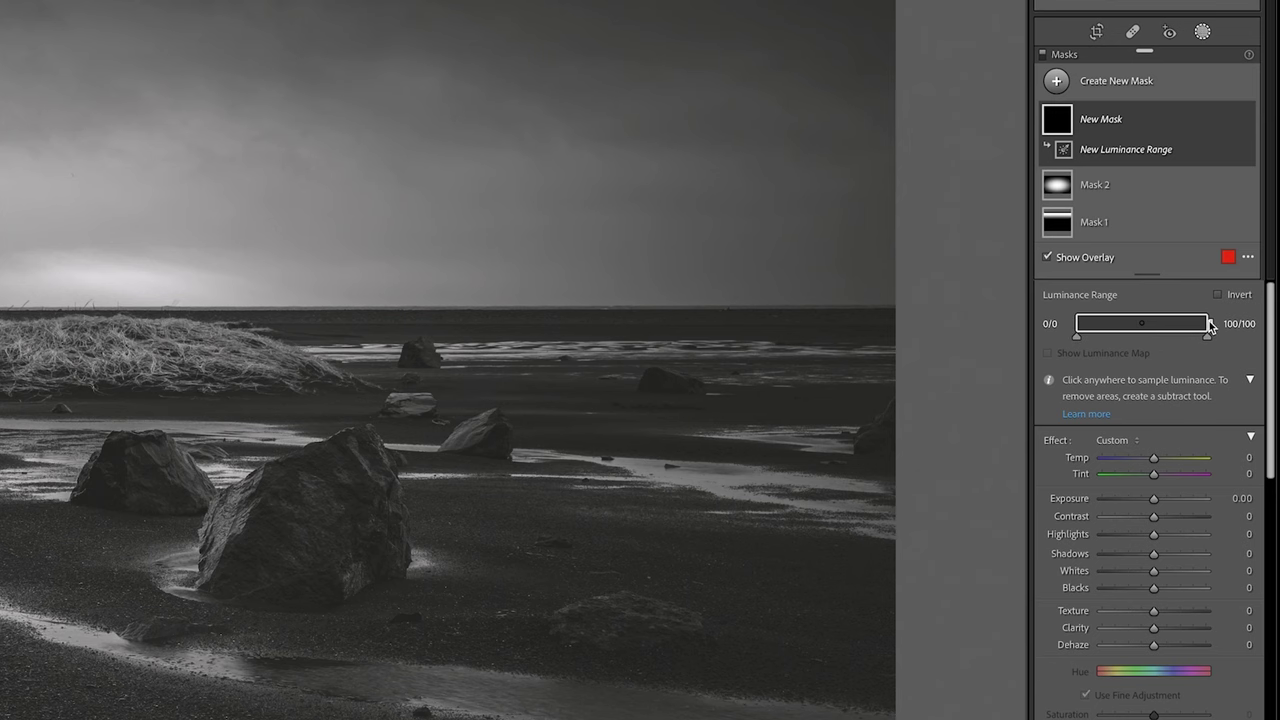
mouse_move(1209, 321)
mouse_down()
mouse_move(1201, 345)
mouse_move(1117, 346)
mouse_move(1198, 319)
mouse_up()
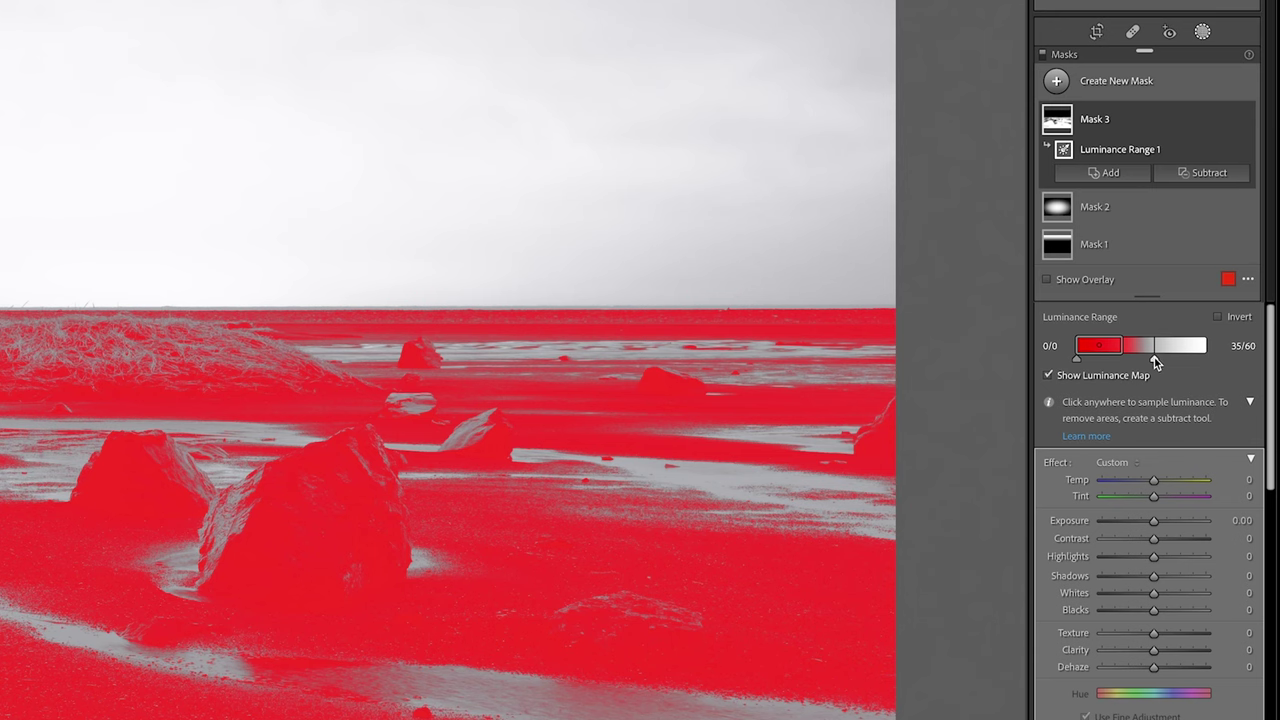
- Refine the mask's upper luminance limit and falloff to 34/73 over the dark foreground, and hide the luminance map
drag(1155, 358, 1113, 360)
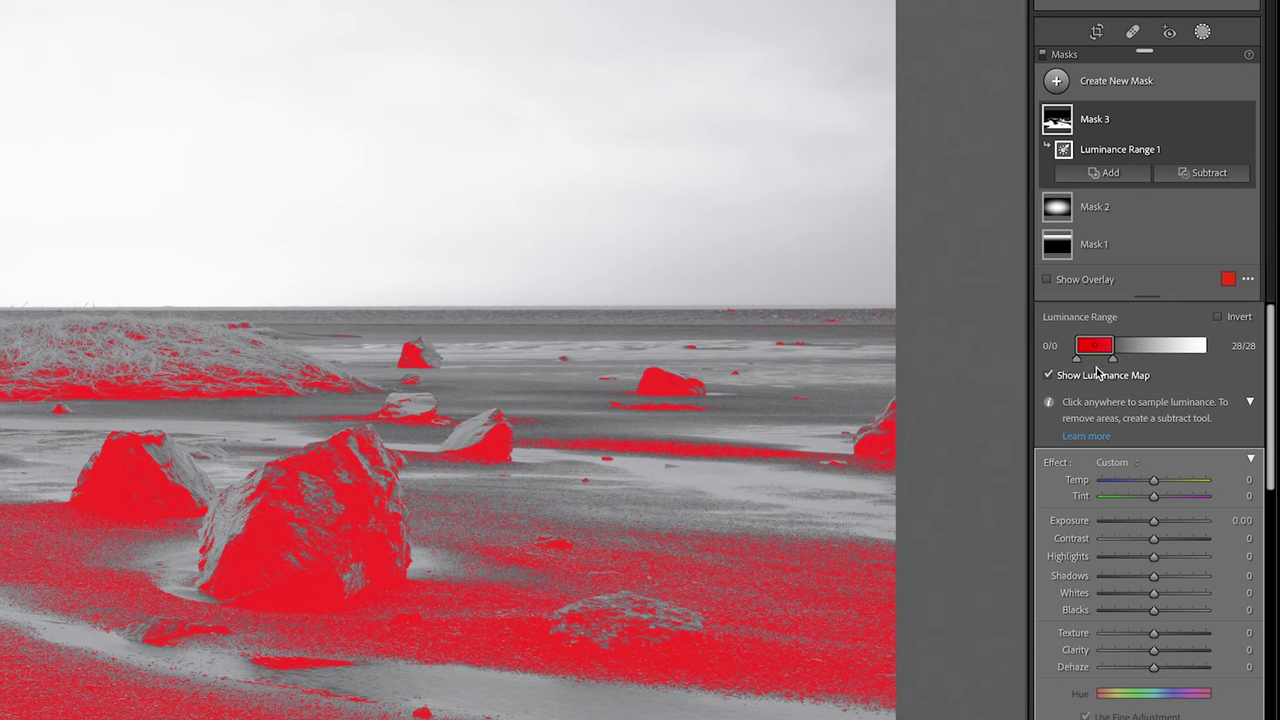
drag(1113, 362, 1131, 352)
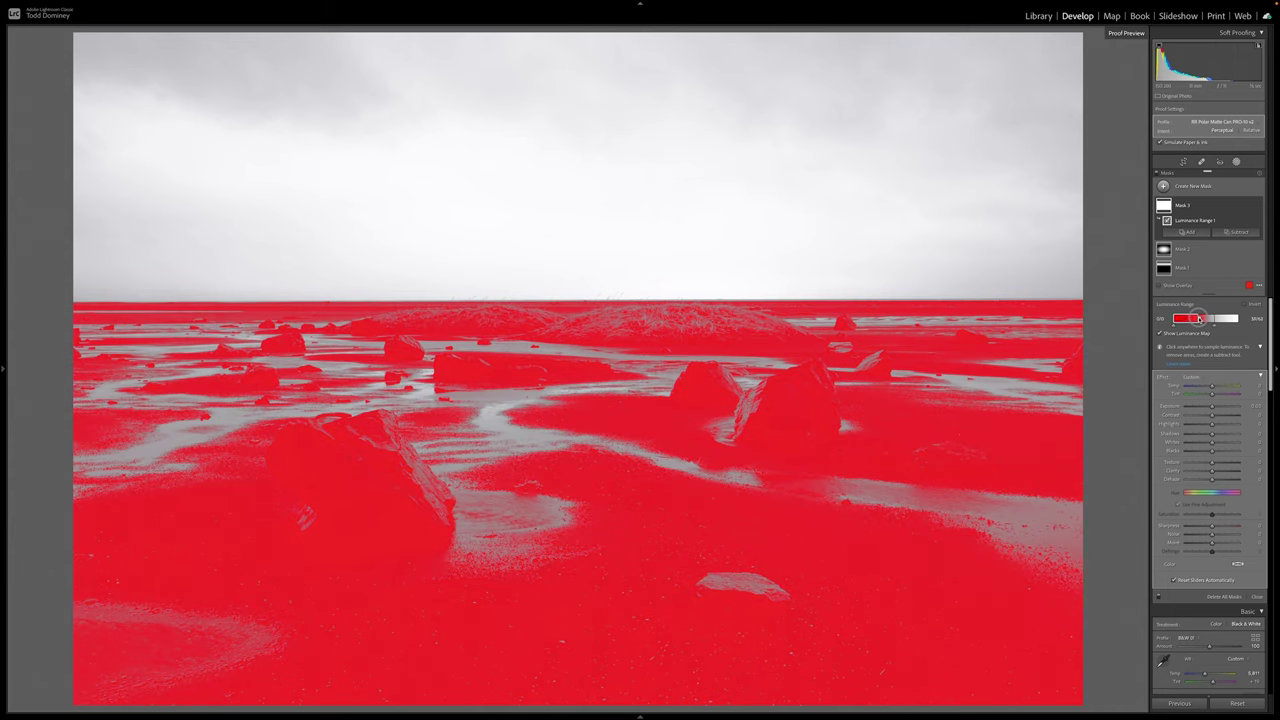
drag(1200, 318, 1197, 318)
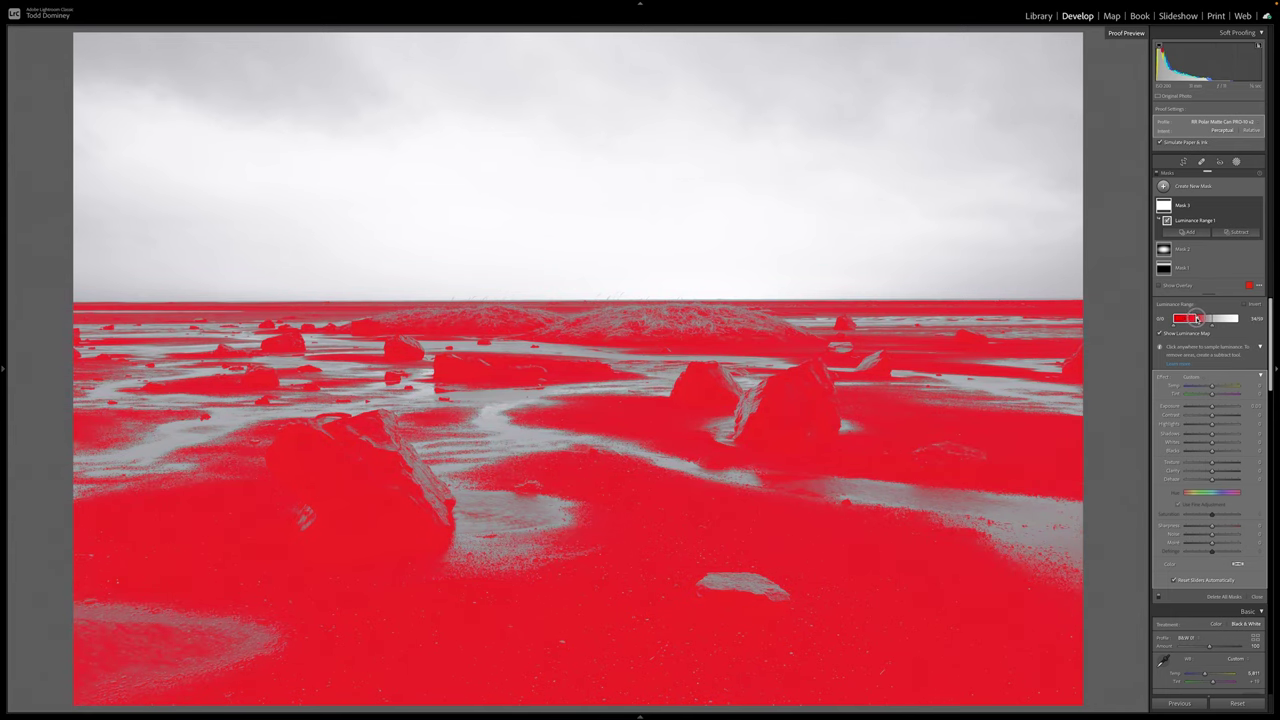
drag(1212, 324, 1227, 326)
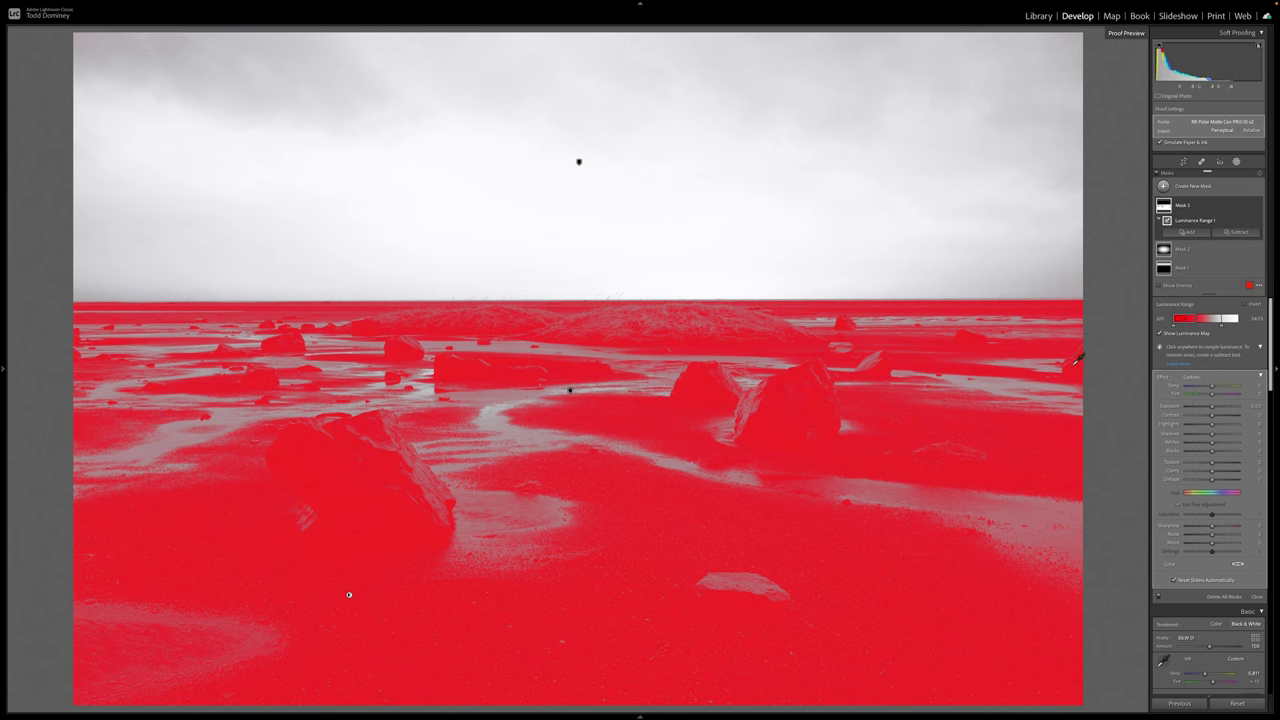
click(1161, 332)
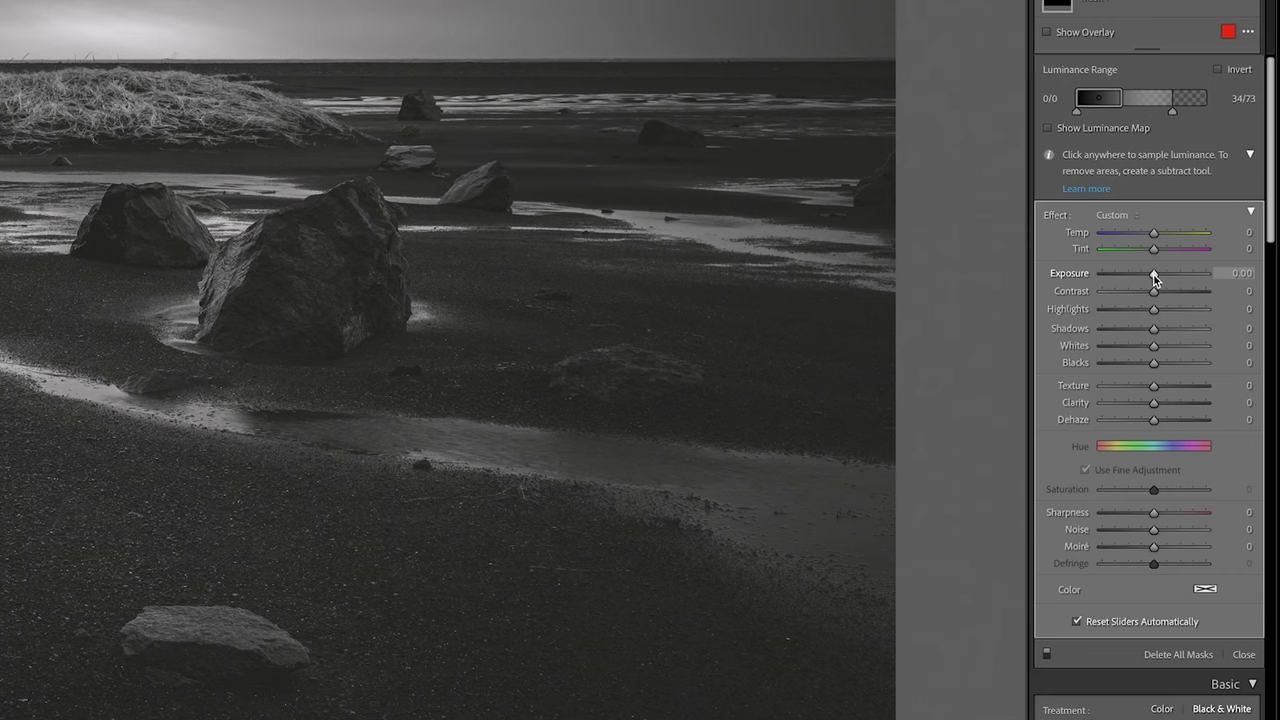
- Brighten the luminance-masked dark areas by raising the mask's Exposure to about 0.5
drag(1212, 406, 1213, 408)
drag(1157, 278, 1165, 275)
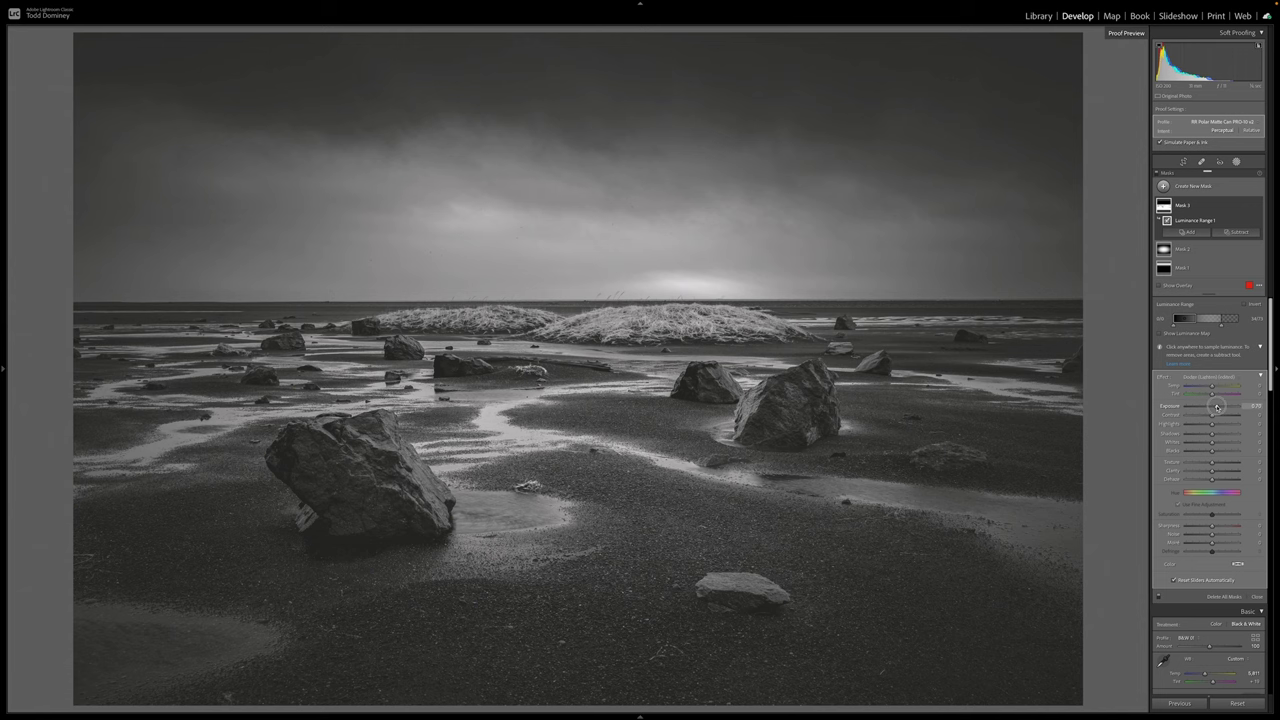
drag(1217, 406, 1217, 407)
drag(1217, 406, 1216, 407)
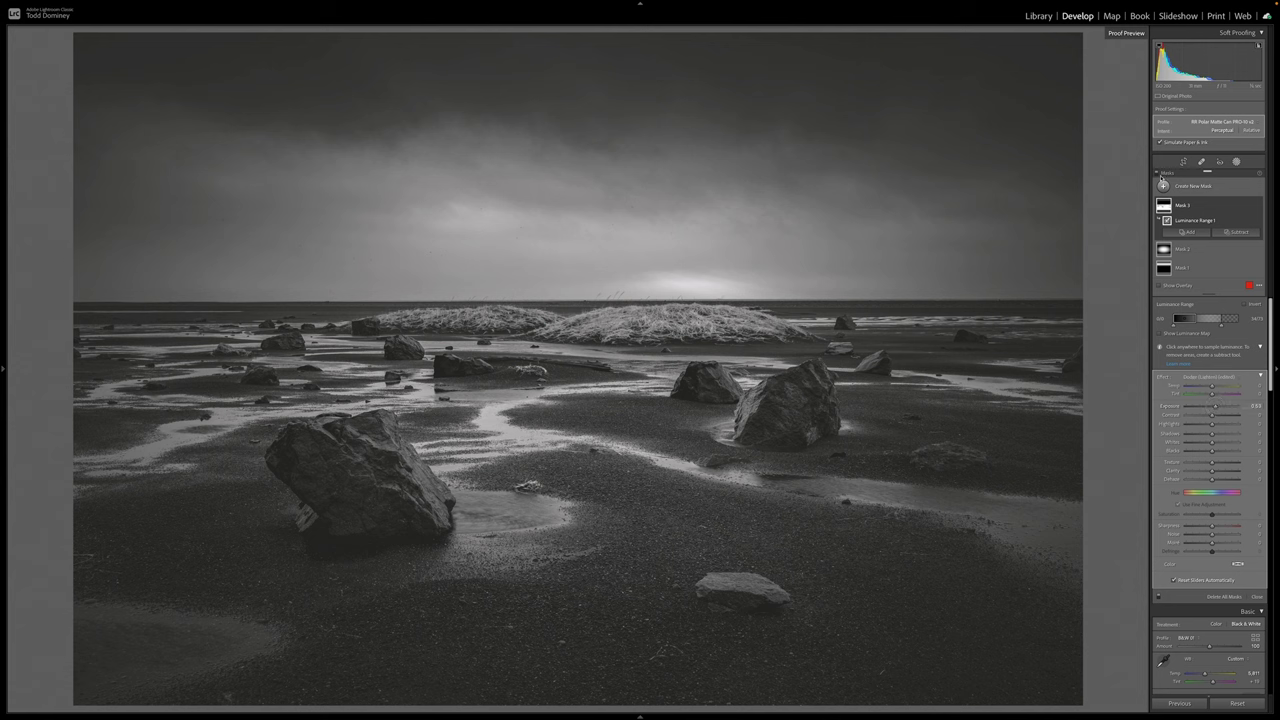
- Compare the soft-proofed photo with and without the effect of Mask 3
click(1257, 206)
click(1257, 206)
click(1257, 206)
click(1257, 206)
click(1257, 206)
click(1257, 206)
- Fine-tune Mask 3's upper luminance limit and lower its Exposure slightly, comparing the photo with and without the mask
mouse_move(1220, 326)
mouse_down()
mouse_move(1193, 318)
mouse_move(1226, 326)
mouse_move(1214, 323)
mouse_up()
click(1215, 405)
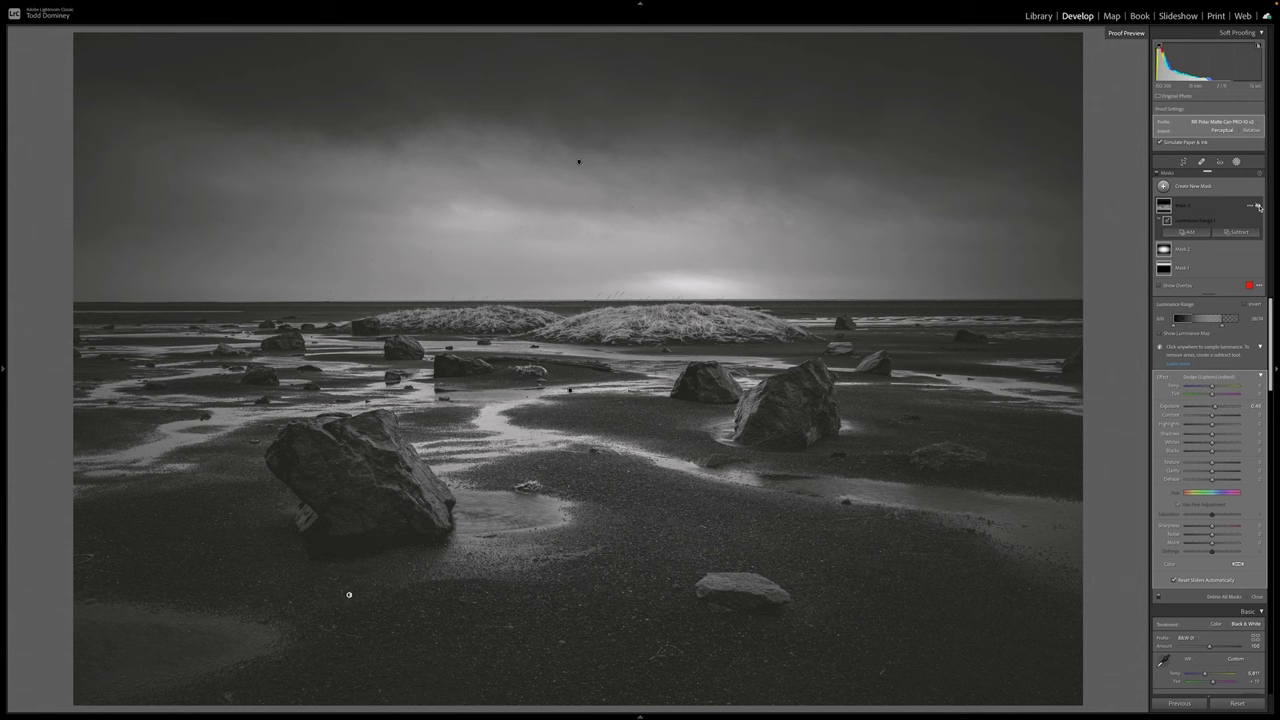
click(1259, 206)
click(1259, 206)
click(1259, 206)
click(1259, 206)
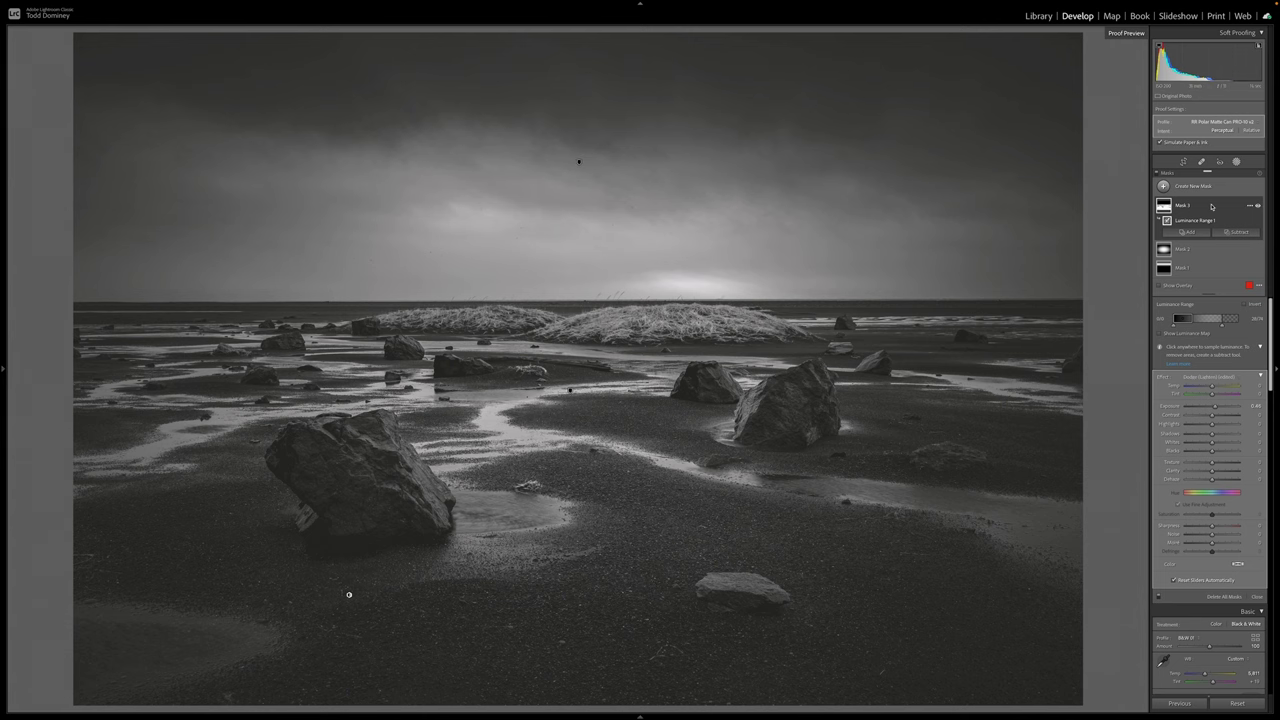
- Close the masking tools and compare the photo with soft proofing on and off
key(shift+w)
key(s)
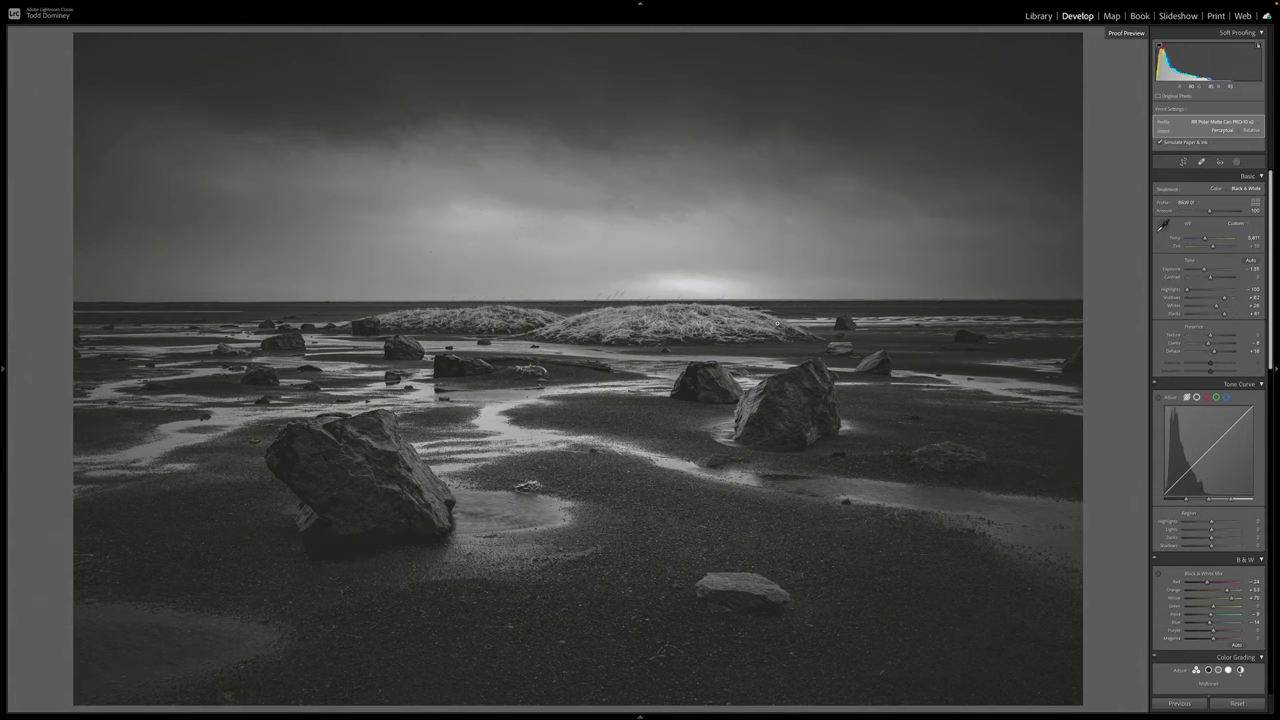
key(s)
key(s)
key(s)
key(s)
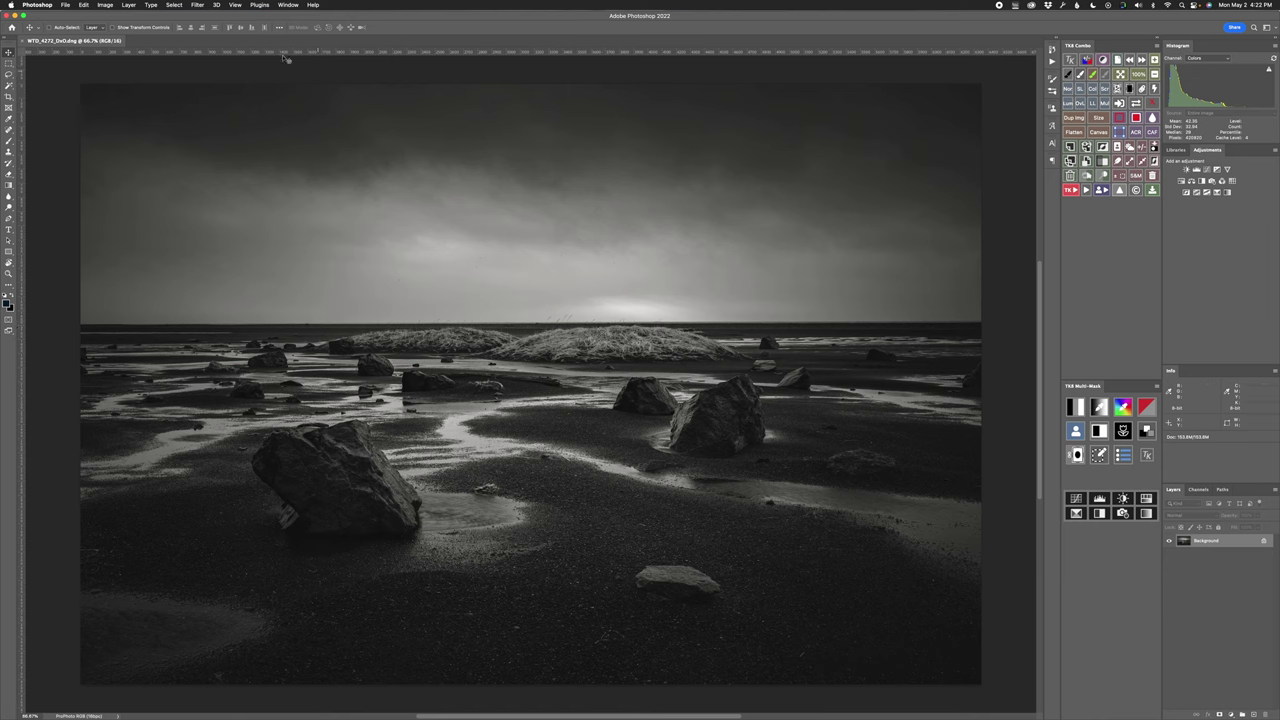
- In Photoshop, customize the proof condition to simulate RR Polar Matte Can PRO-10 v2 with the Perceptual rendering intent
click(235, 6)
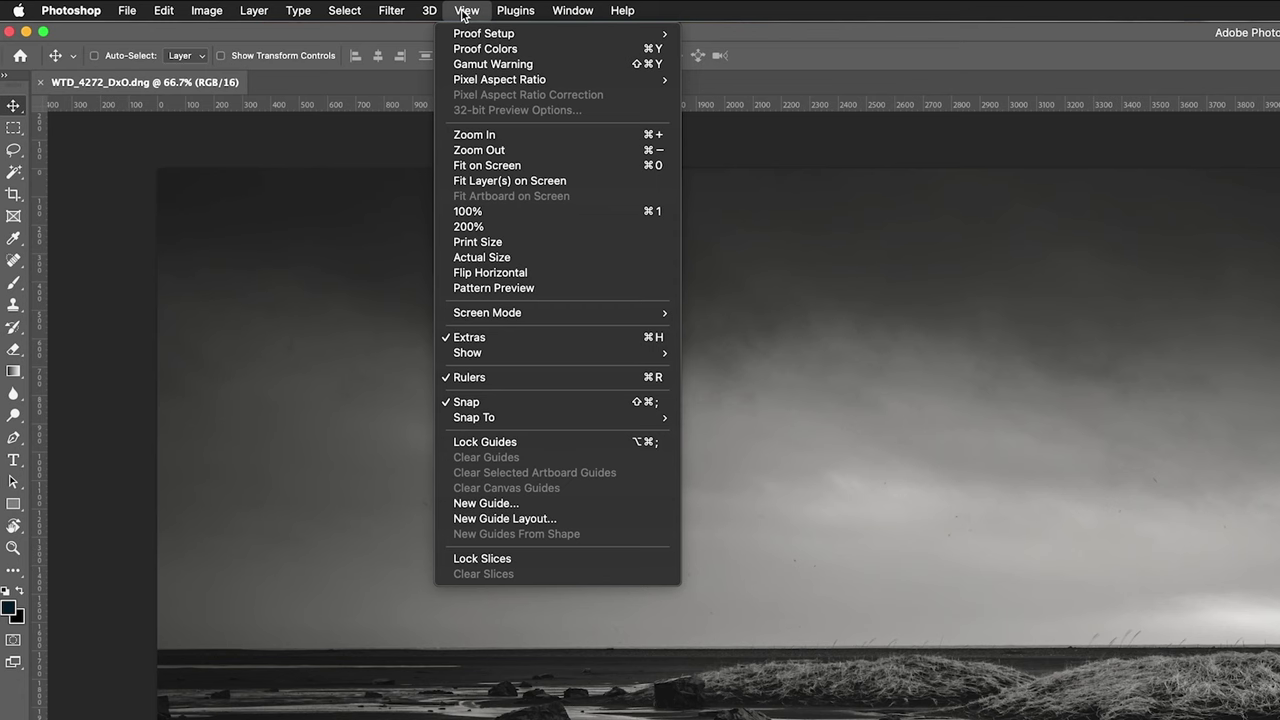
mouse_move(242, 18)
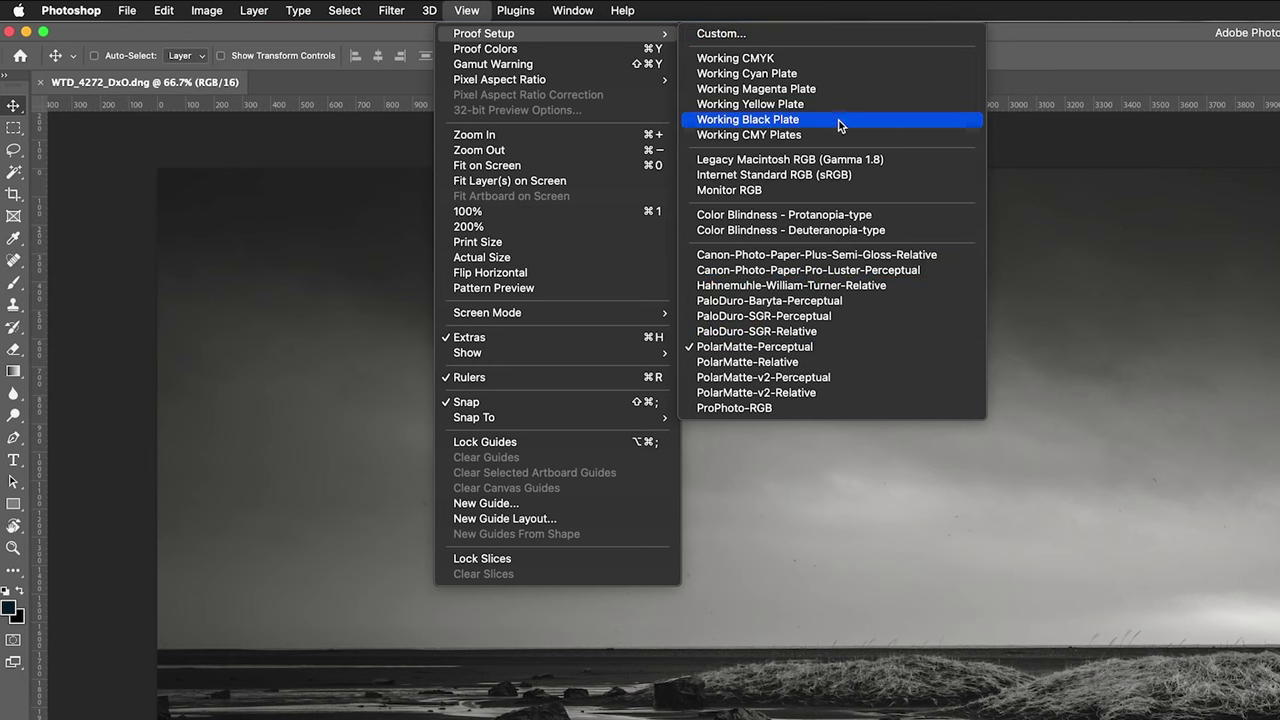
click(838, 34)
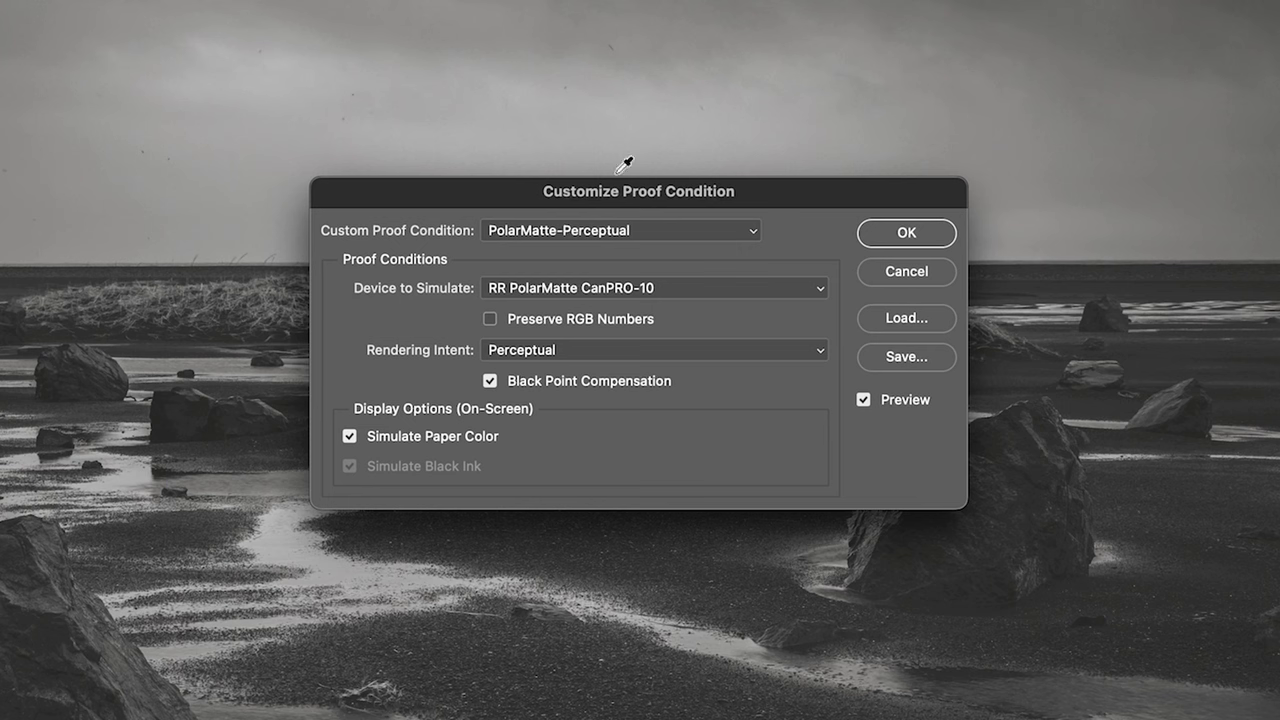
click(710, 290)
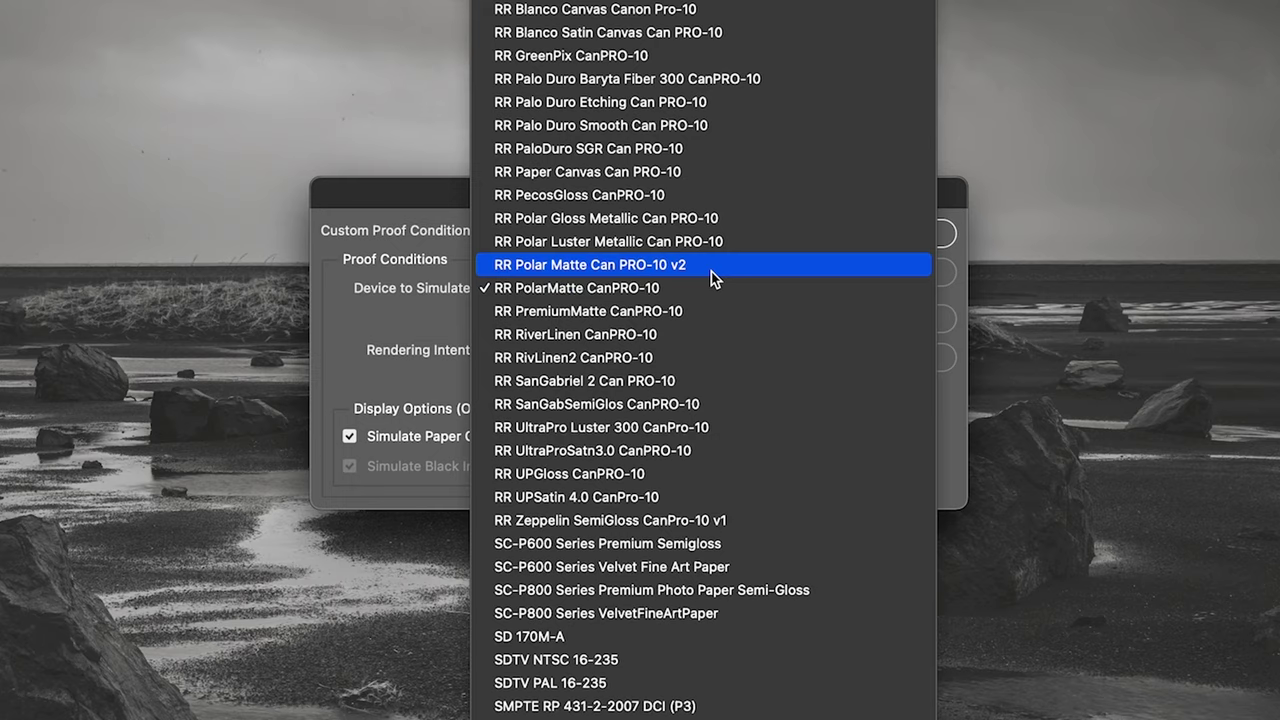
click(712, 270)
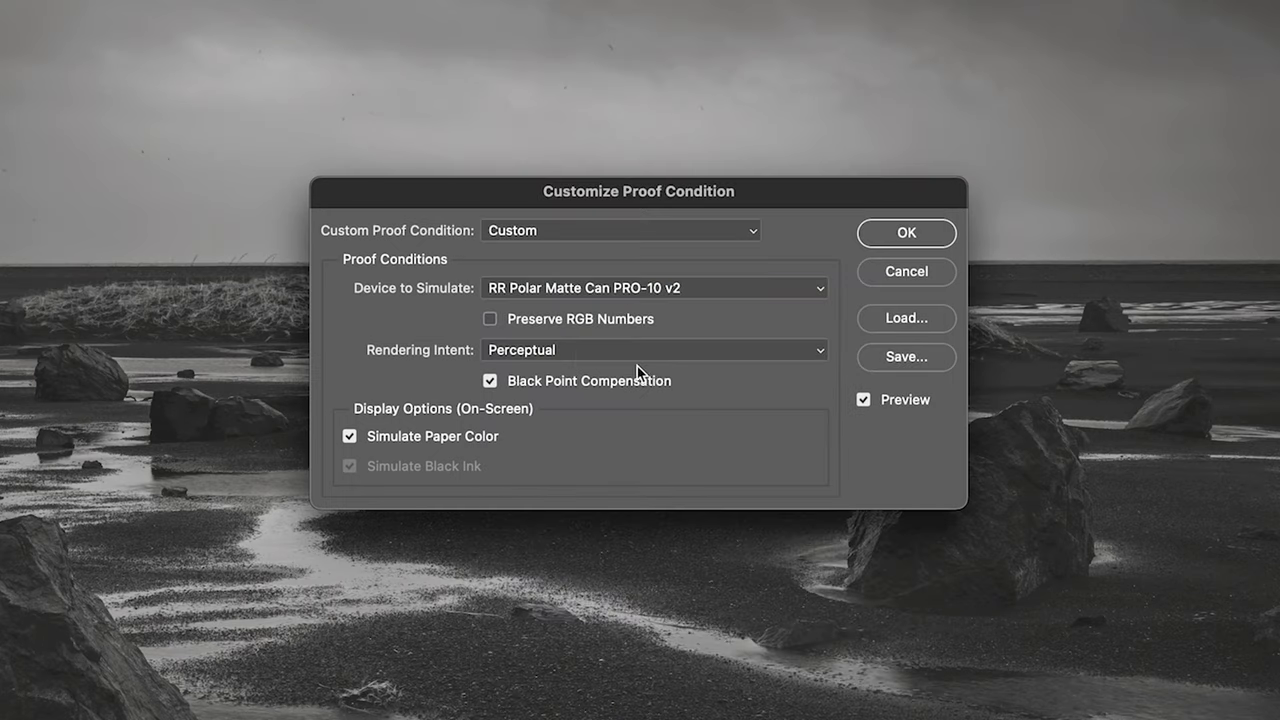
click(597, 352)
click(602, 354)
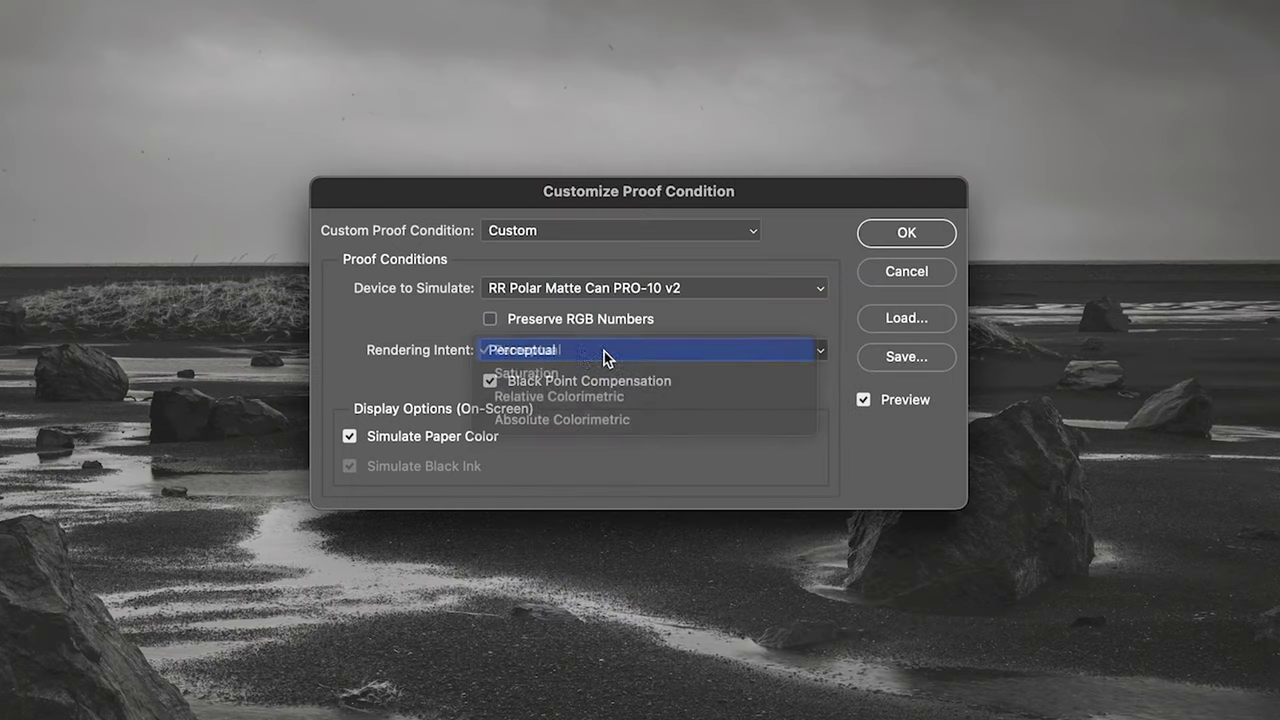
- Compare the proof with and without Black Point Compensation, leaving the option enabled
click(595, 385)
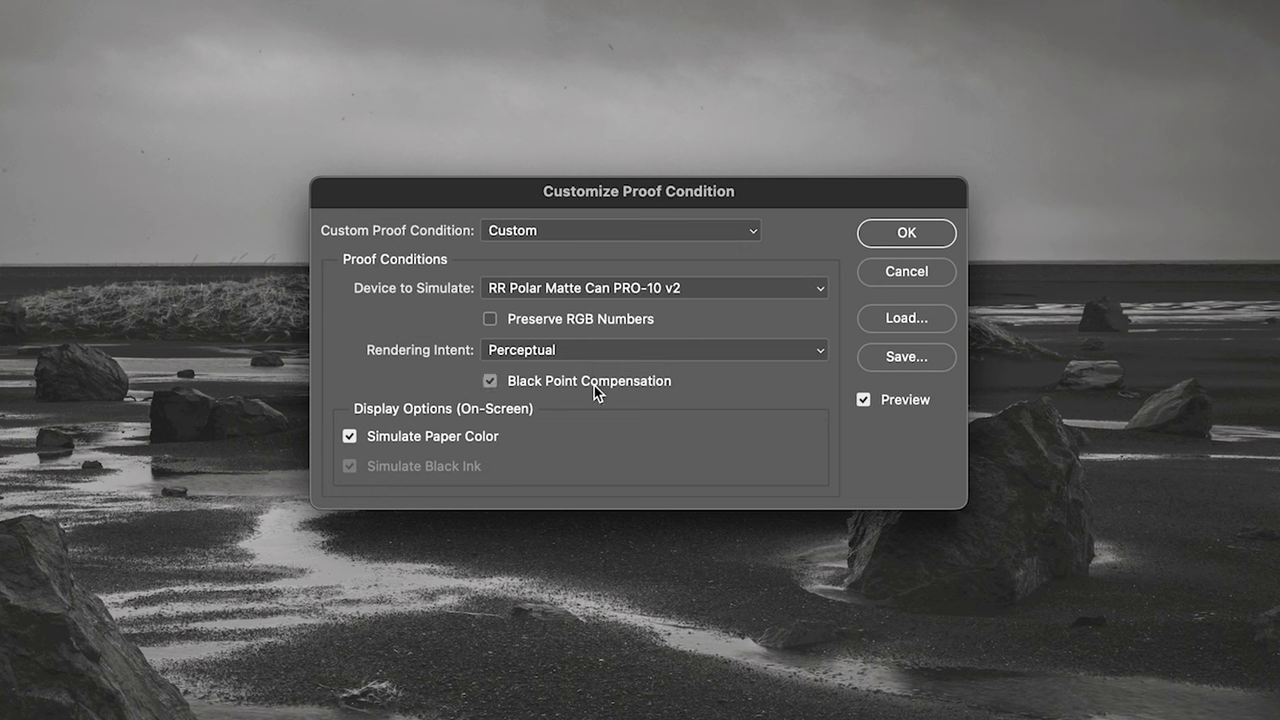
click(610, 388)
click(600, 390)
click(602, 393)
click(606, 389)
click(610, 388)
click(612, 388)
click(612, 388)
click(613, 388)
click(612, 388)
click(632, 381)
click(632, 386)
- Compare the paper color and black ink simulations, keep Simulate Paper Color enabled, and apply the custom proof condition
click(444, 442)
click(436, 470)
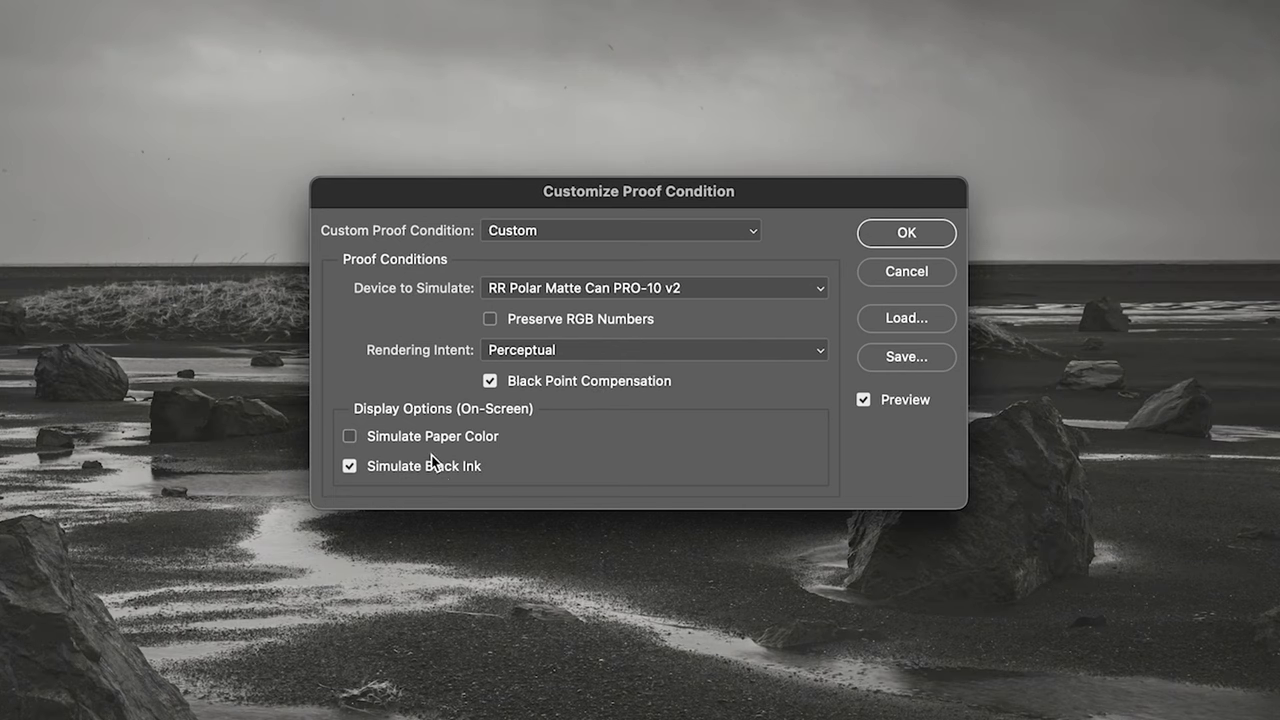
click(429, 441)
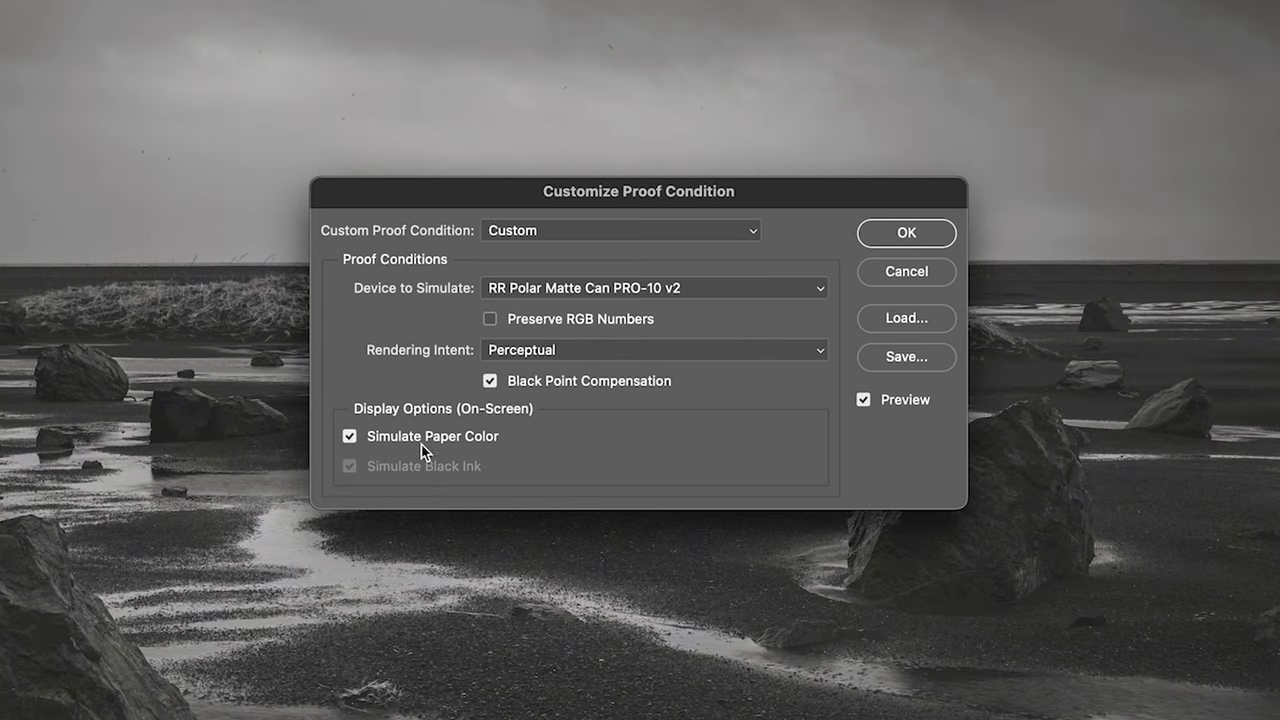
click(424, 450)
click(430, 470)
click(432, 447)
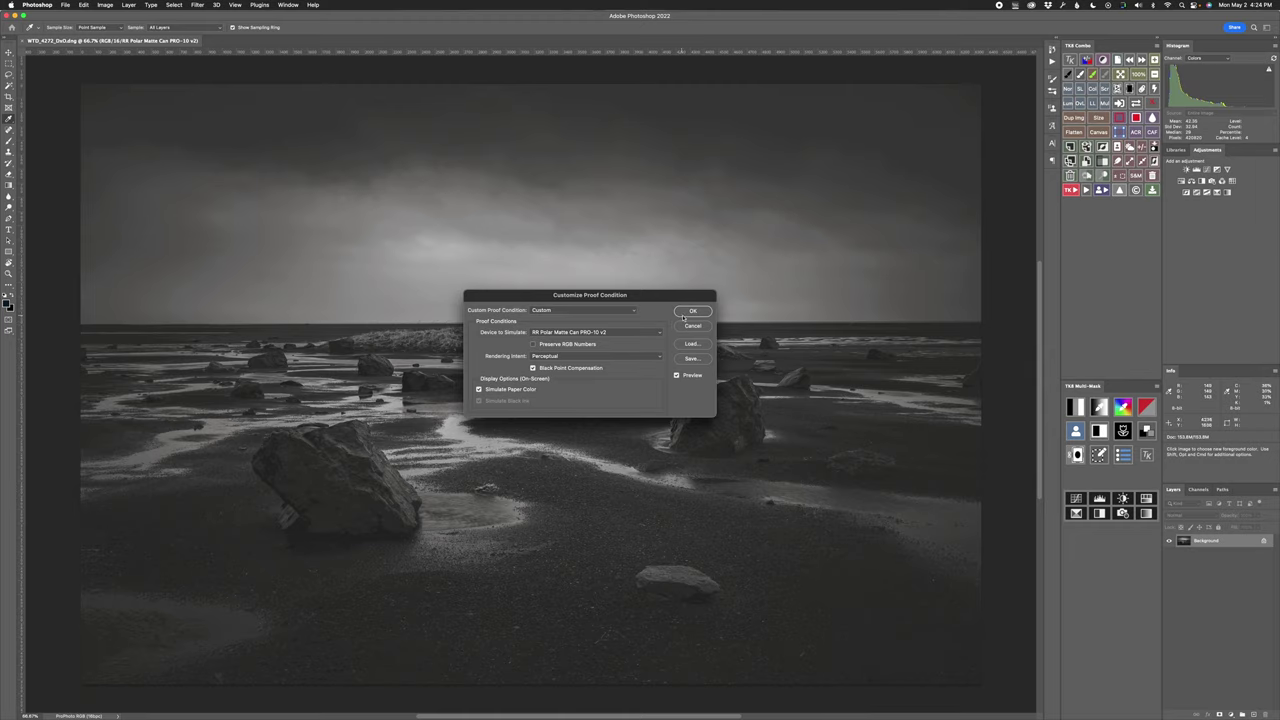
key(Return)
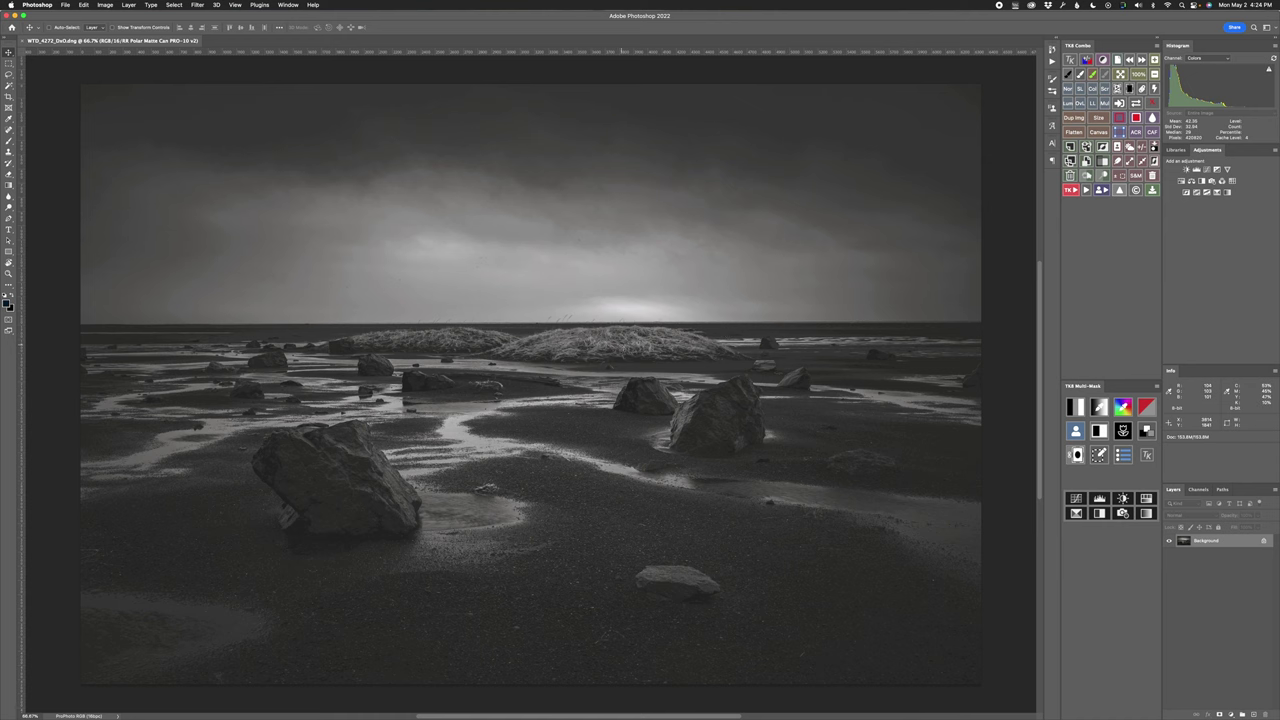
- Compare the image with Proof Colors on and off, leaving the matte paper proof displayed
key(super+y)
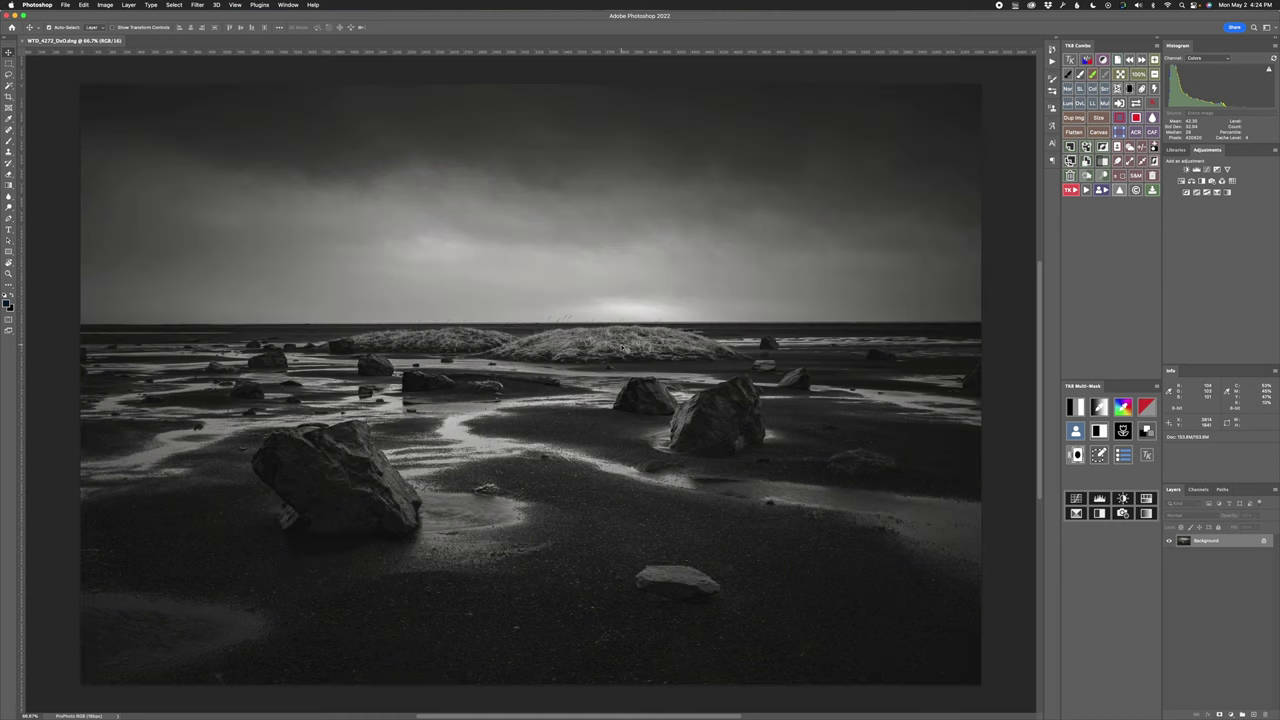
key(super+y)
key(super+y)
key(super+y)
key(super+y)
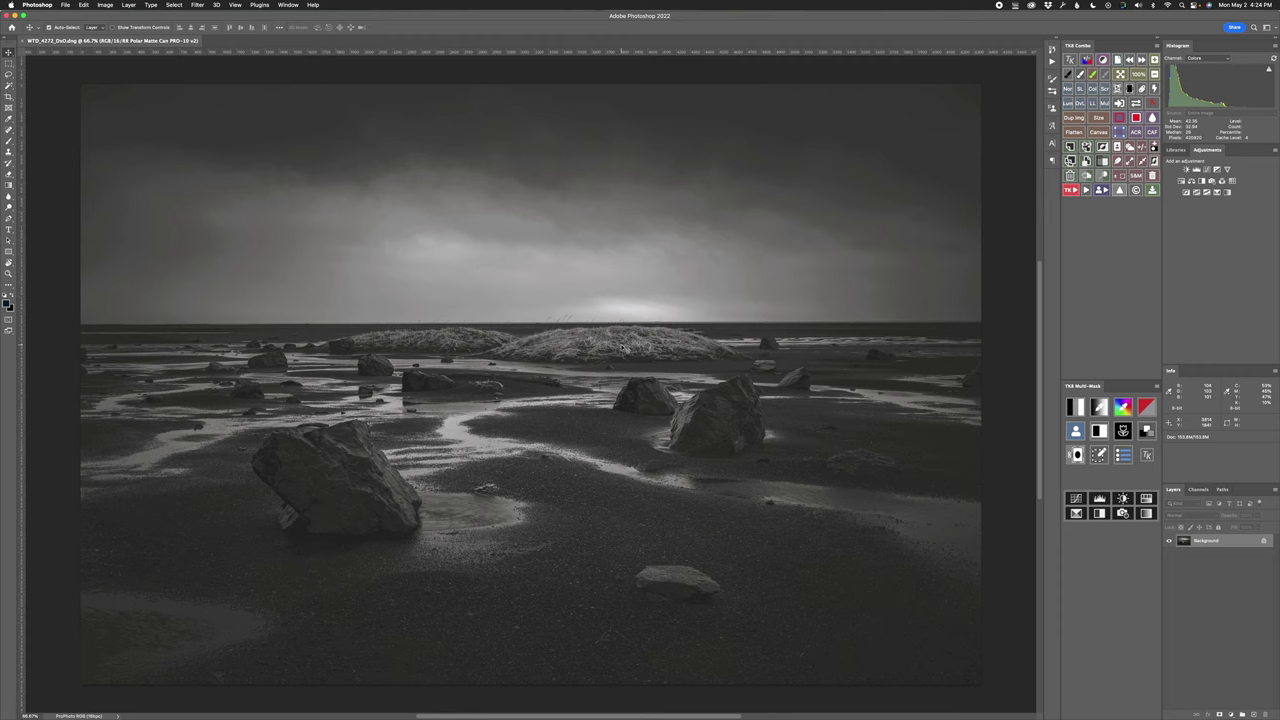
key(super+y)
key(super+y)
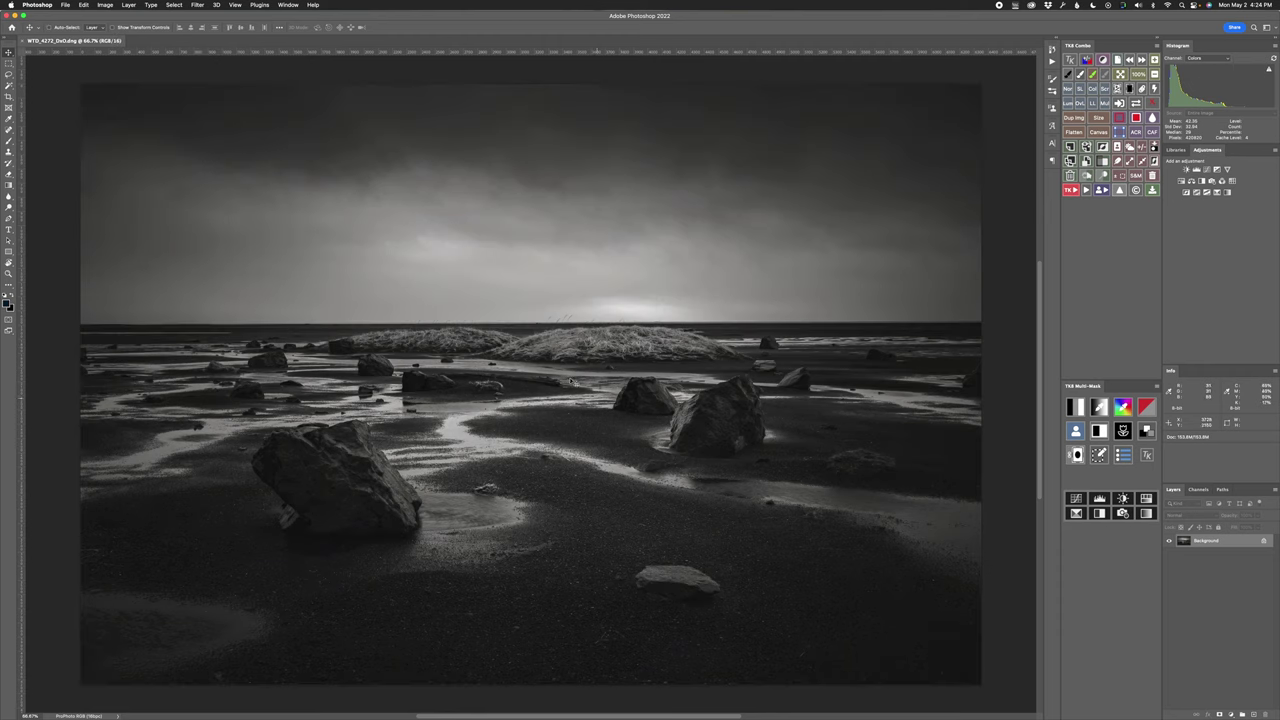
key(super+y)
key(super+y)
key(super+y)
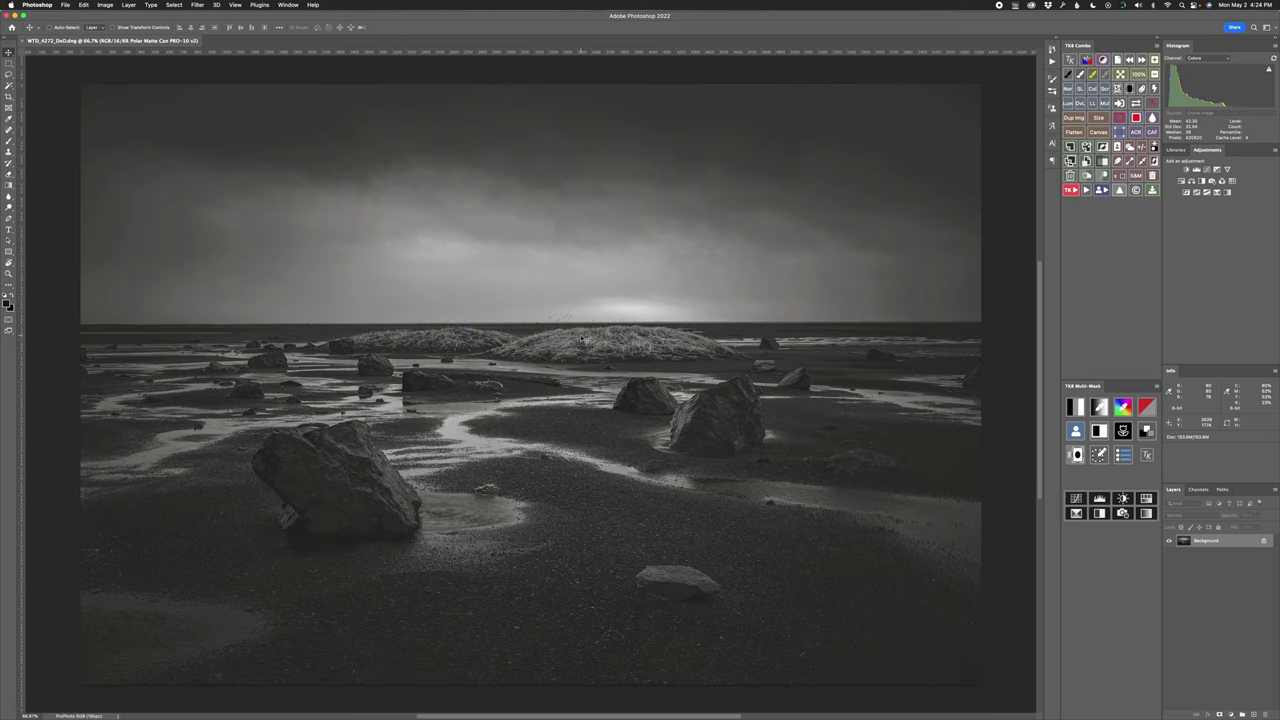
key(super+y)
- Try a Curves adjustment layer that raises the black point, shadows and midtones, and remove the layer
click(1207, 169)
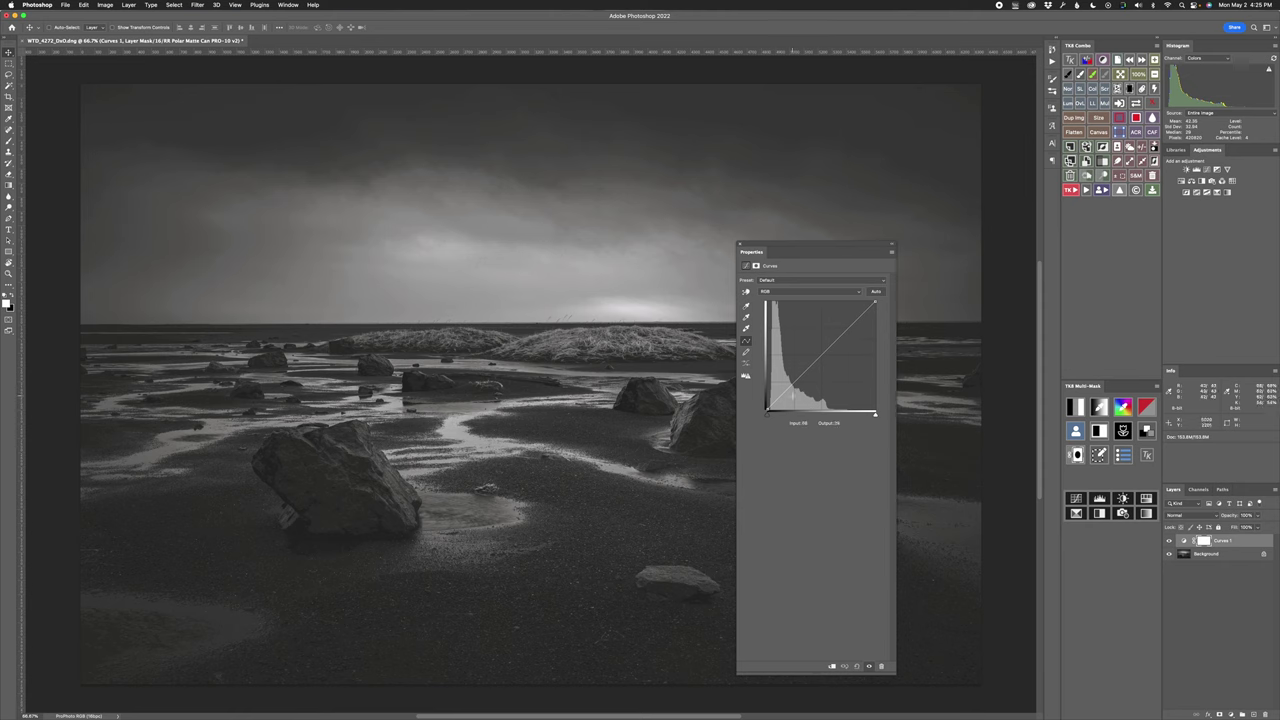
drag(767, 410, 767, 404)
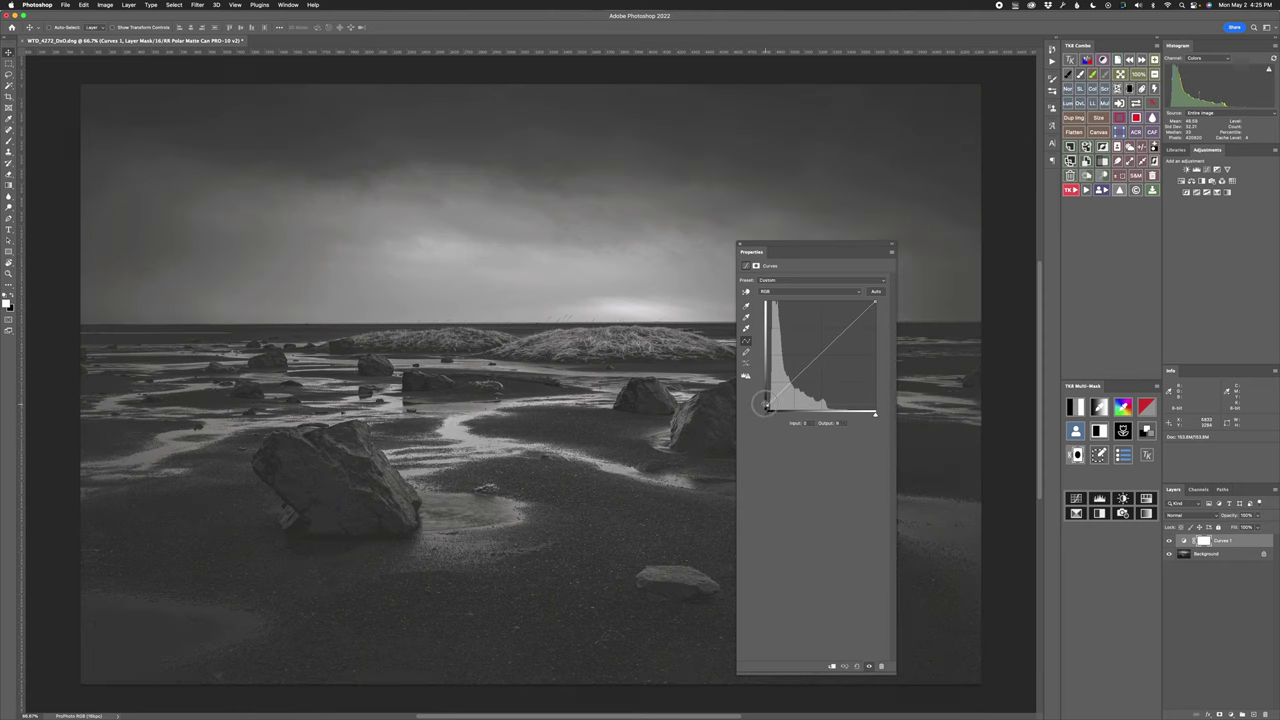
drag(786, 386, 787, 379)
drag(805, 246, 842, 239)
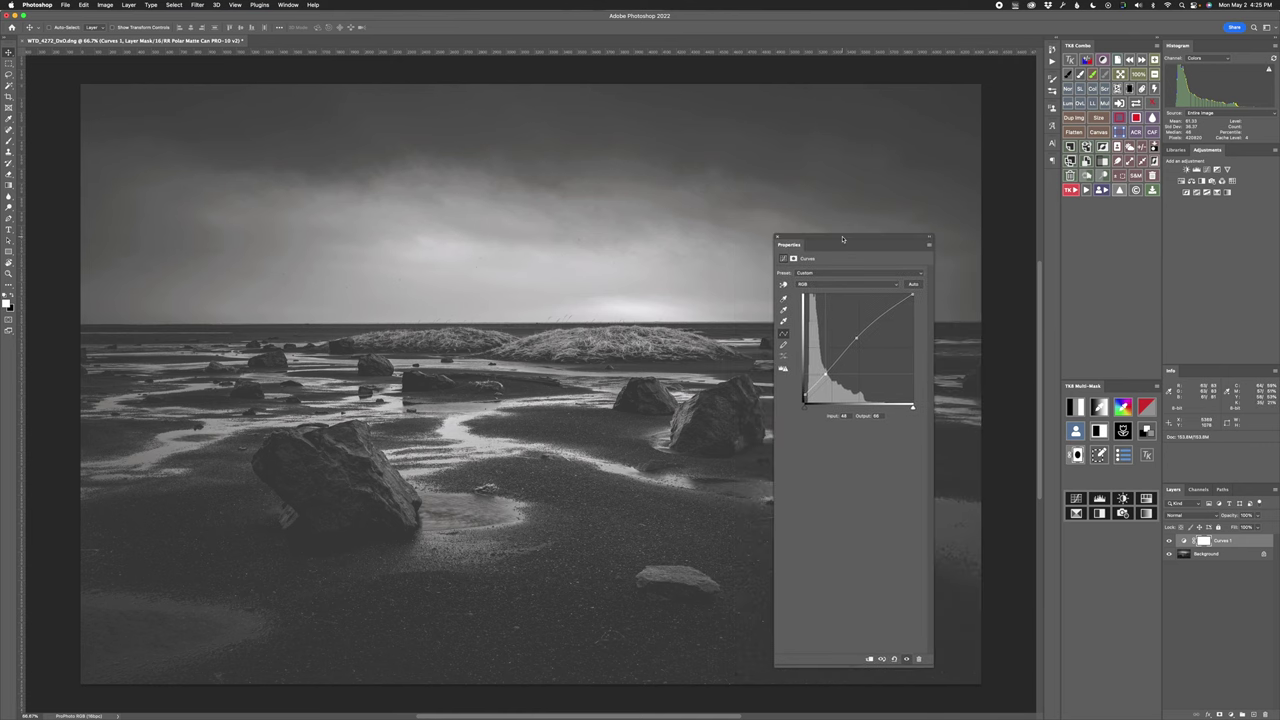
drag(843, 240, 841, 240)
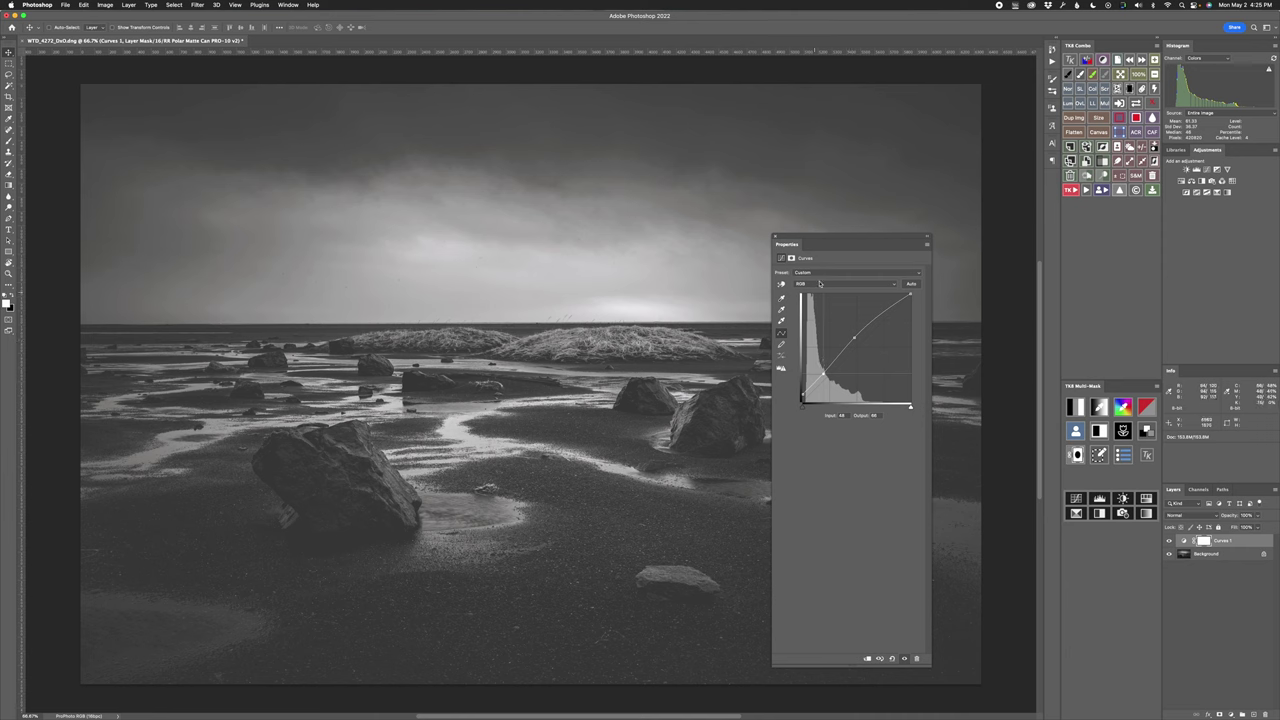
click(1070, 60)
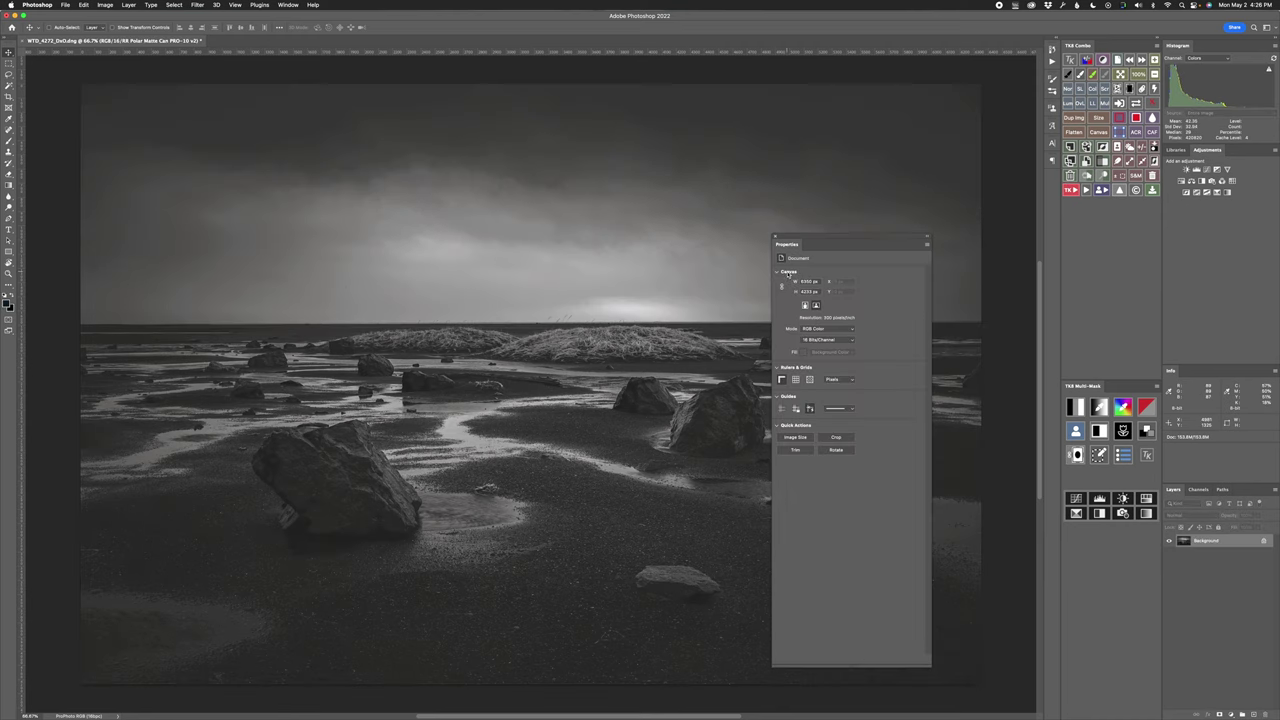
click(775, 238)
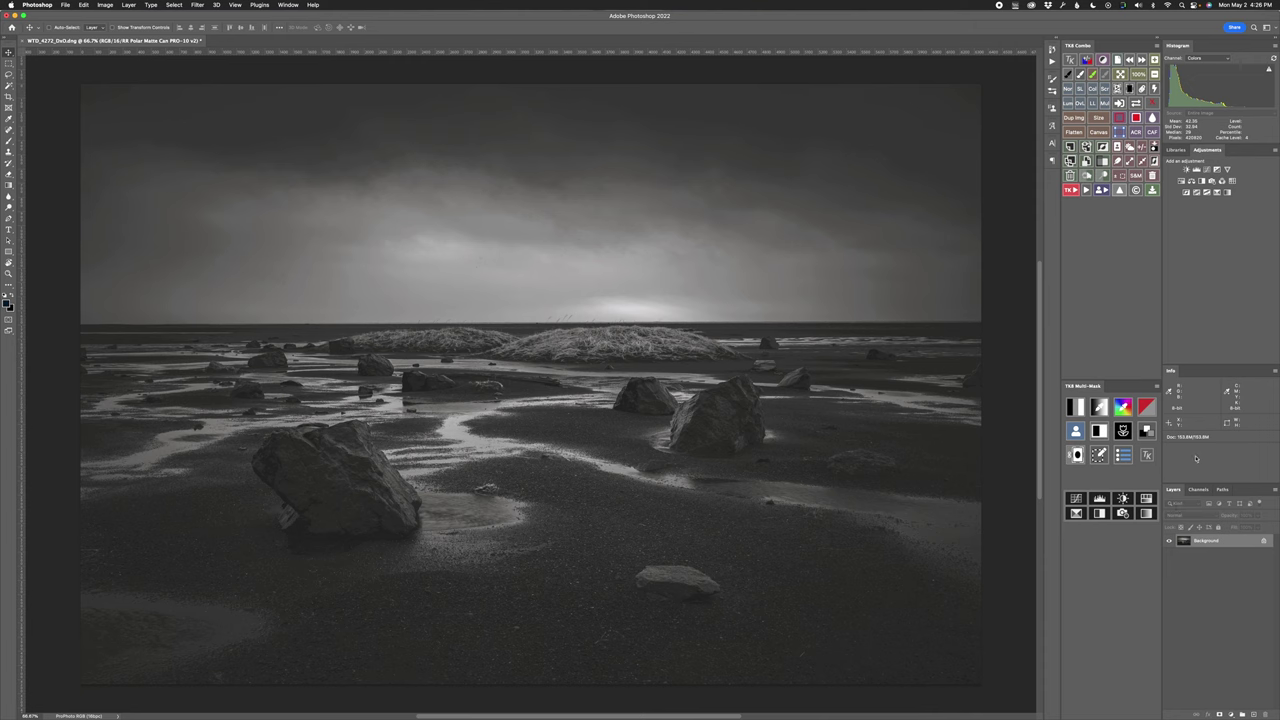
- Load the RGB channel's luminosity as a selection, invert it, and add a Curves adjustment layer masked to the darker tones
click(1198, 489)
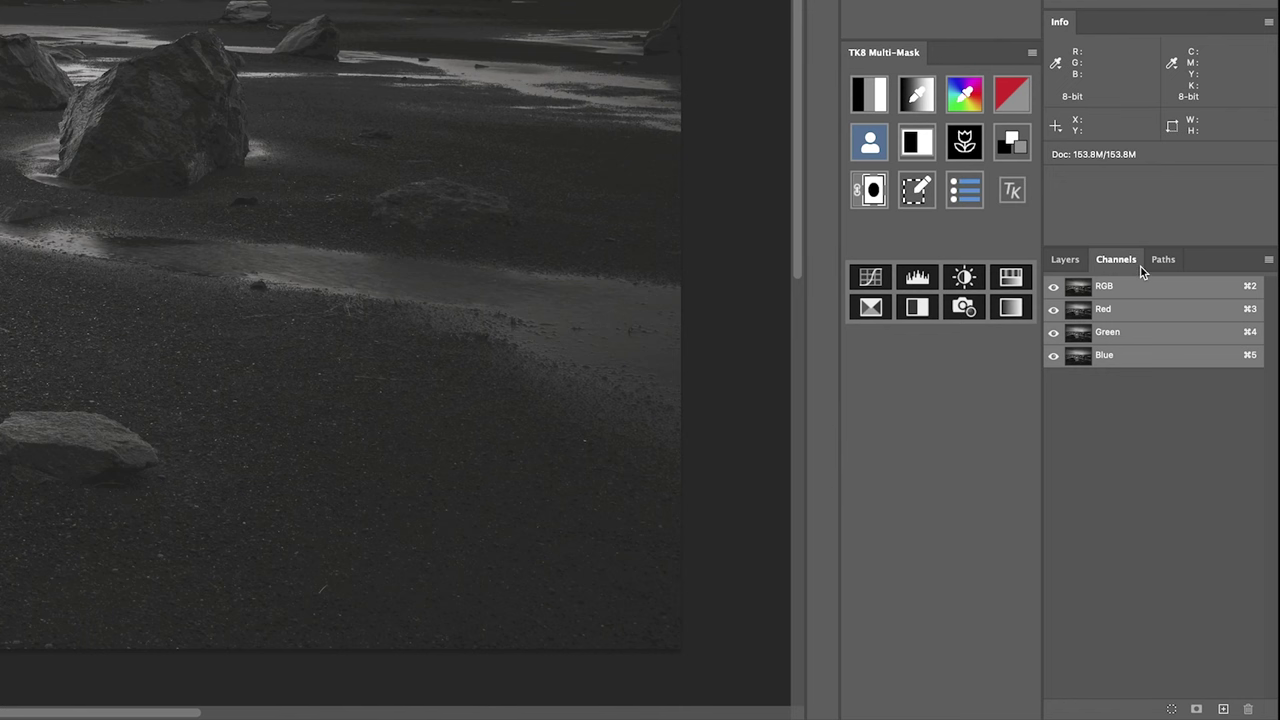
super+click(1083, 292)
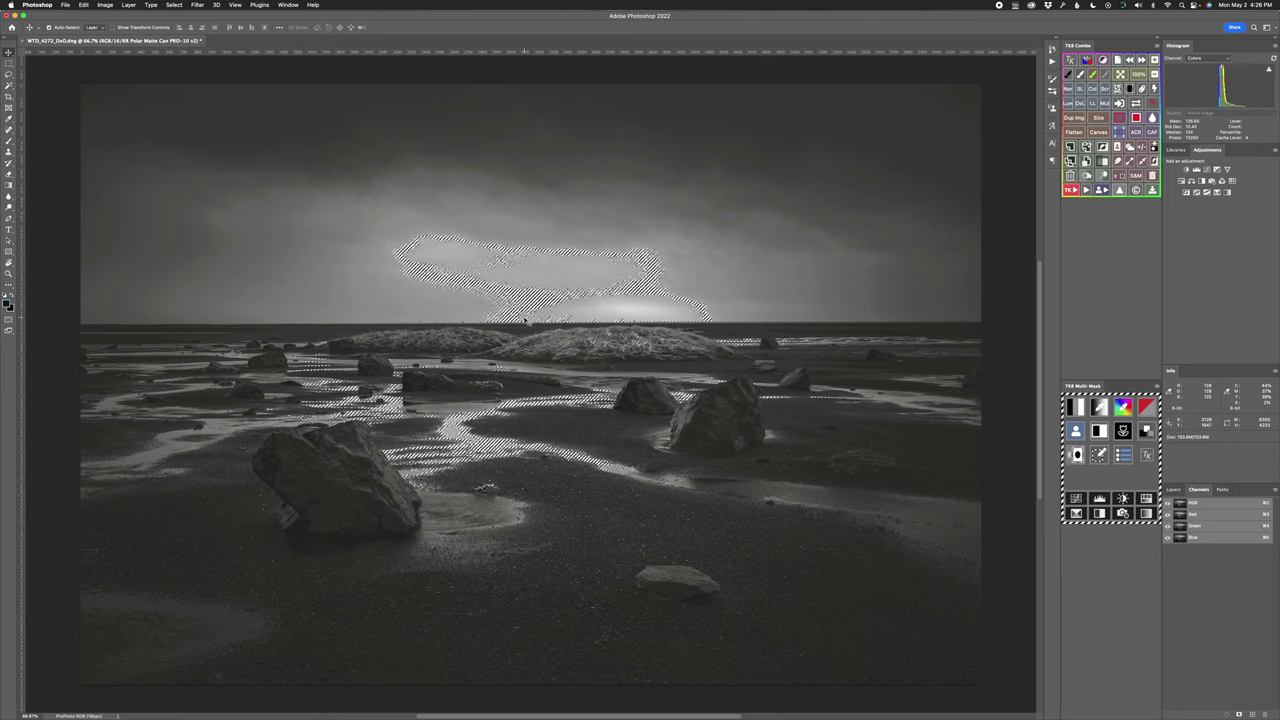
key(shift+super+i)
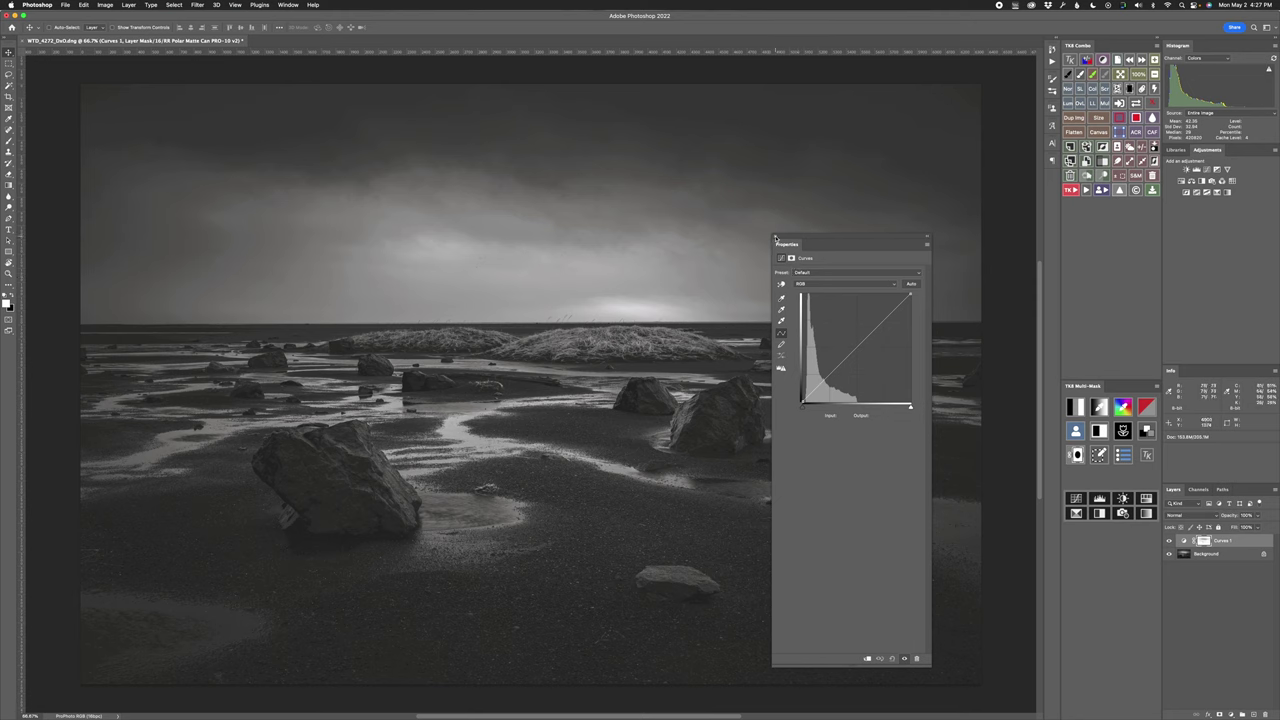
click(775, 238)
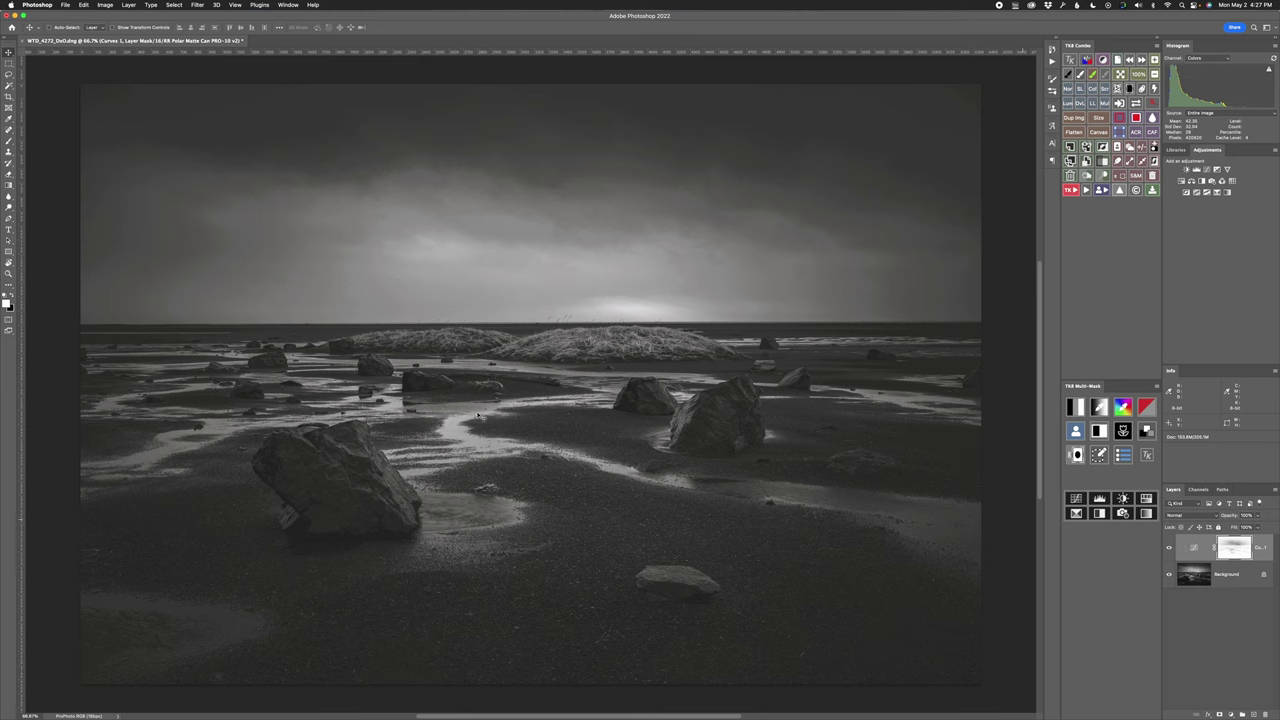
- Set the masked Curves layer's blend mode to Screen and its opacity to 40%
click(1191, 514)
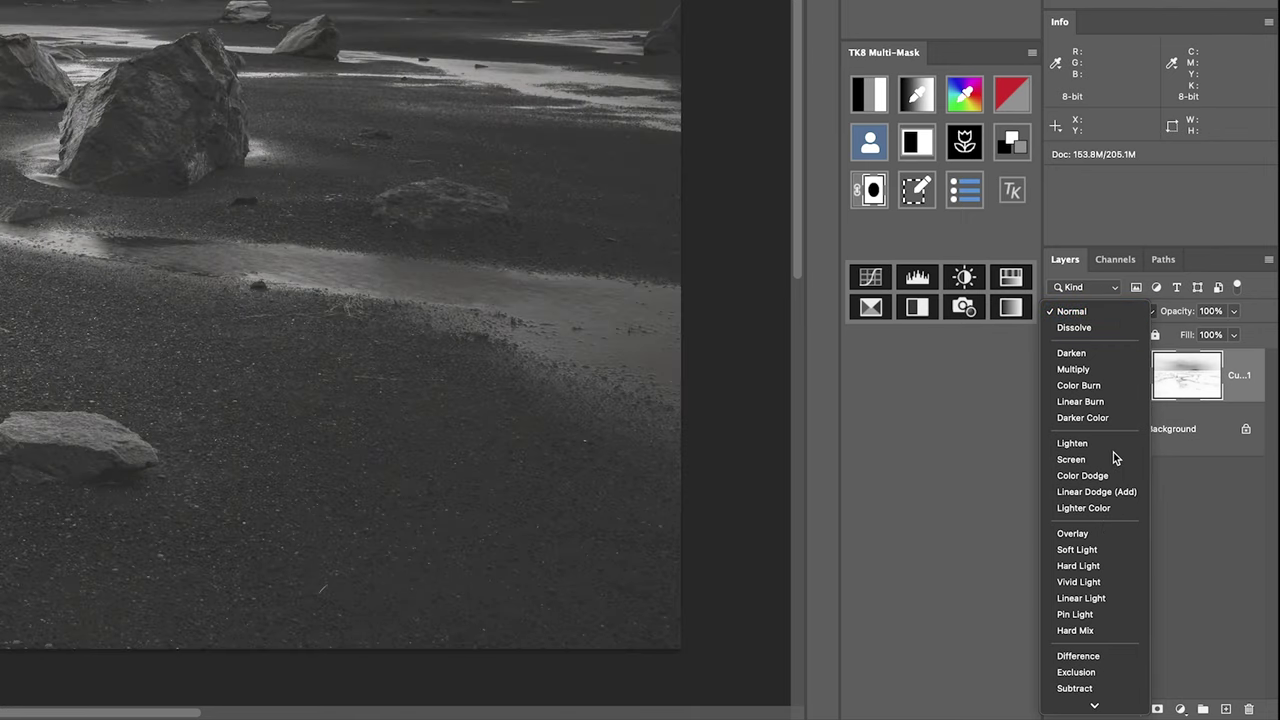
click(1114, 458)
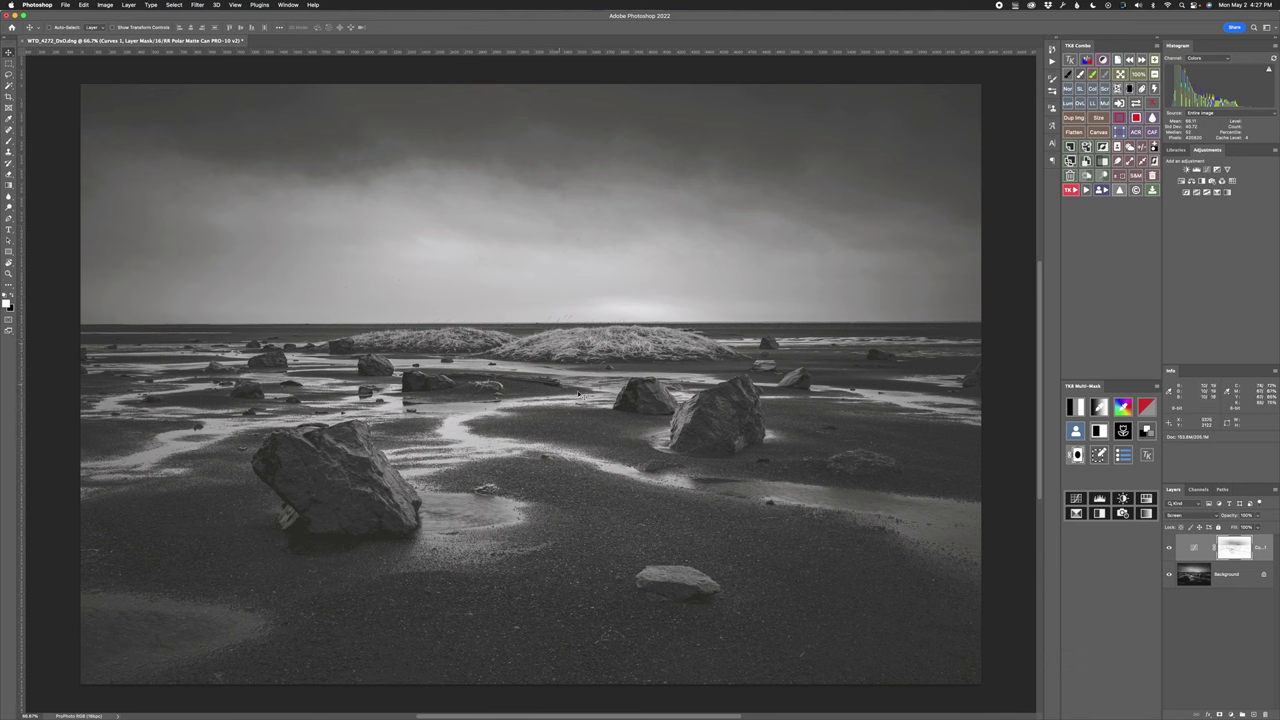
click(1261, 517)
drag(1258, 526, 1200, 525)
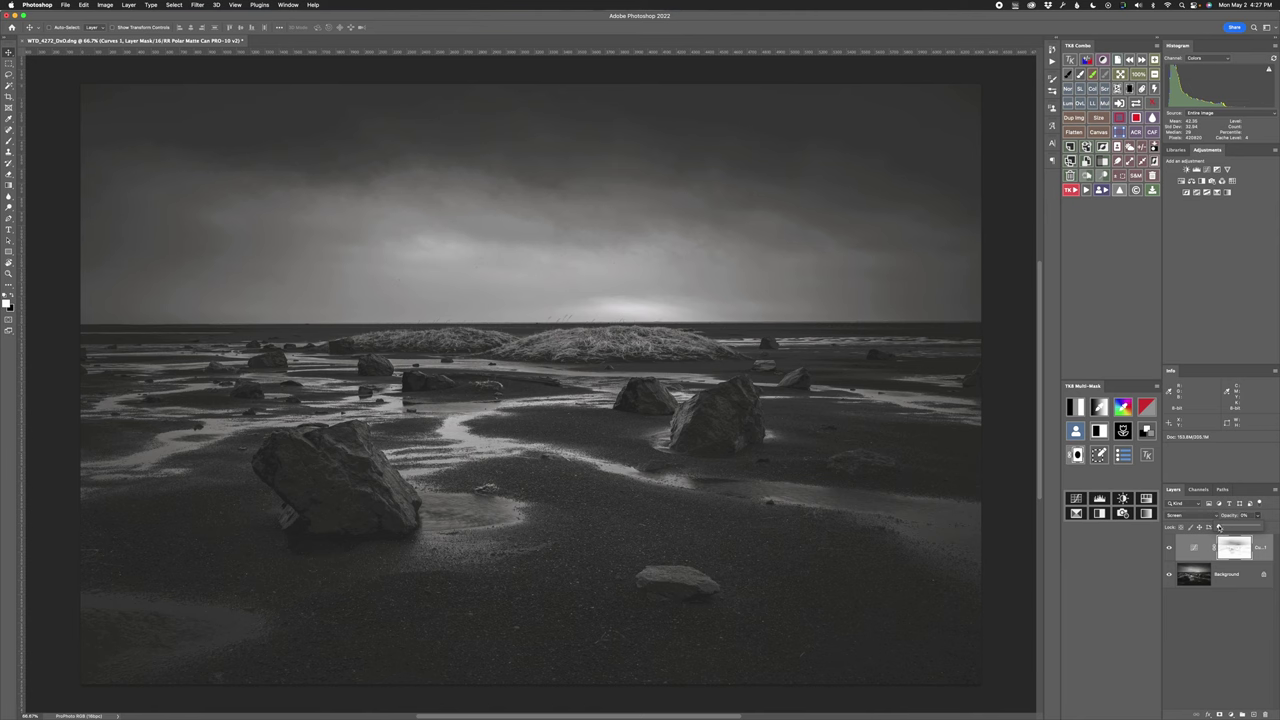
drag(1218, 527, 1235, 527)
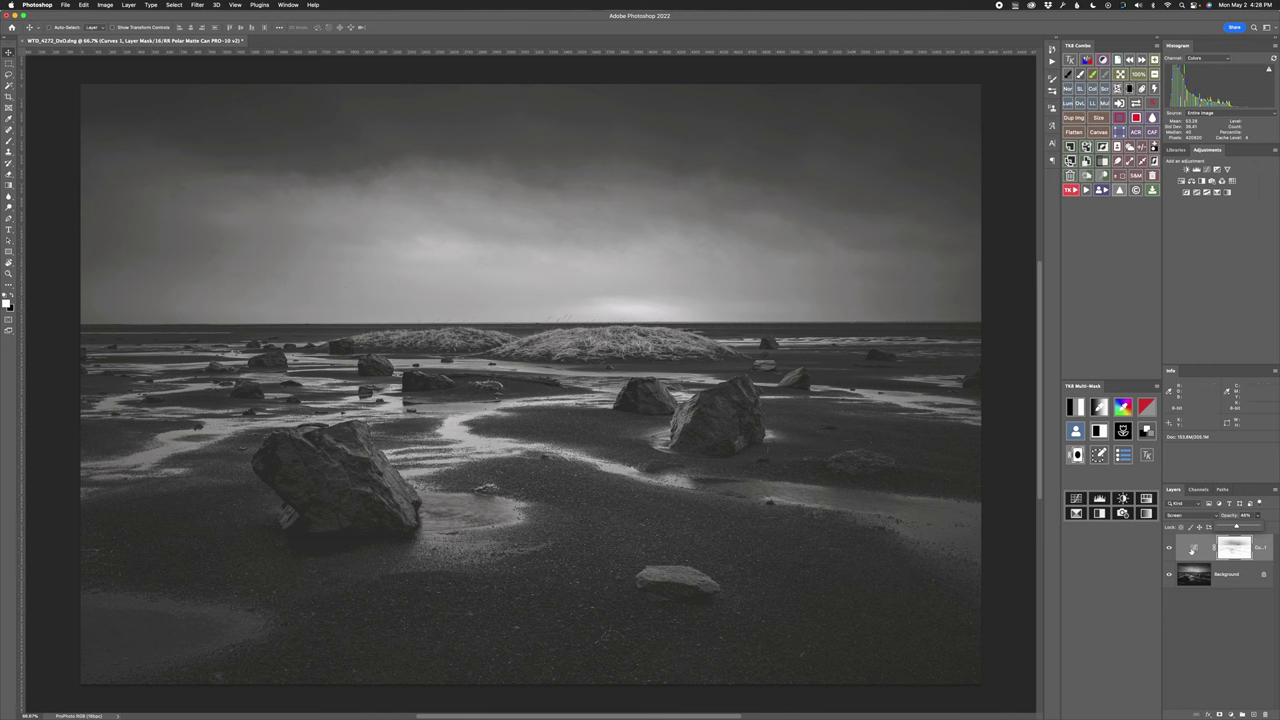
- Delete the Curves adjustment layer masked with the inverted luminosity selection, leaving only the Background layer
drag(1237, 527, 1239, 527)
drag(1232, 527, 1234, 527)
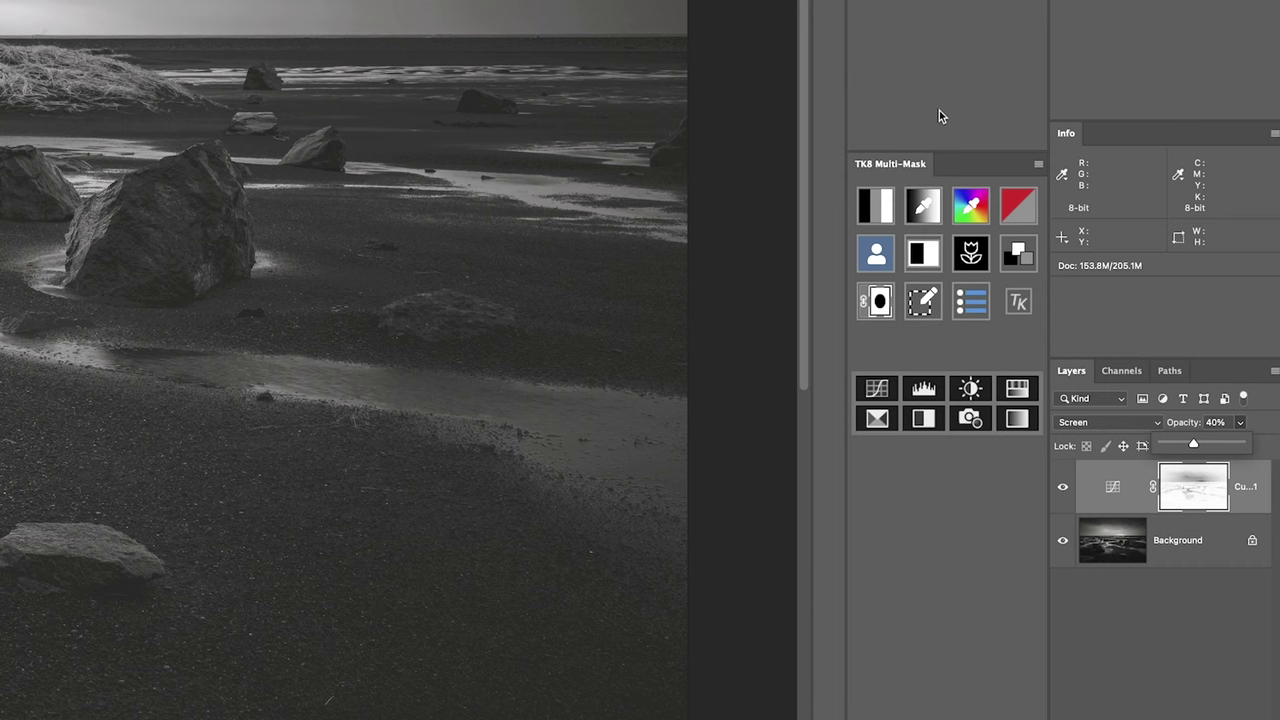
key(Delete)
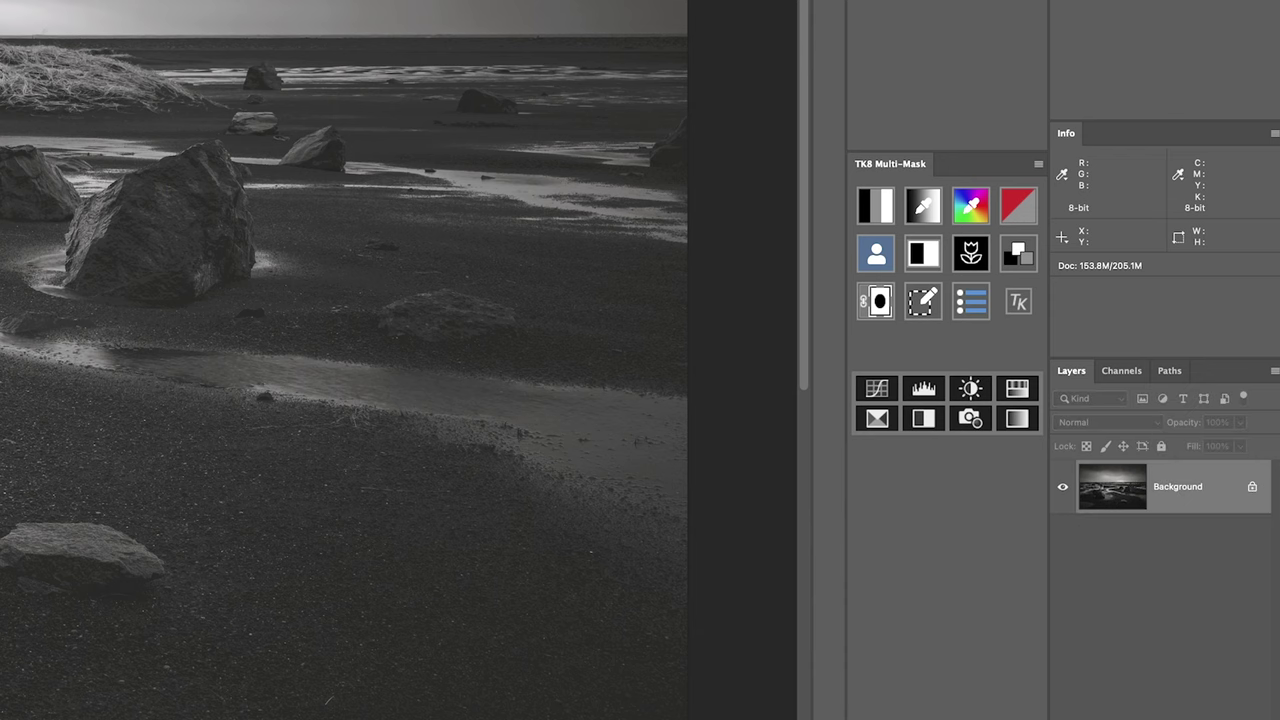
- Generate a darks 3 luminosity mask with TK8 Multi-Mask and apply it to a new Curves adjustment layer
click(877, 210)
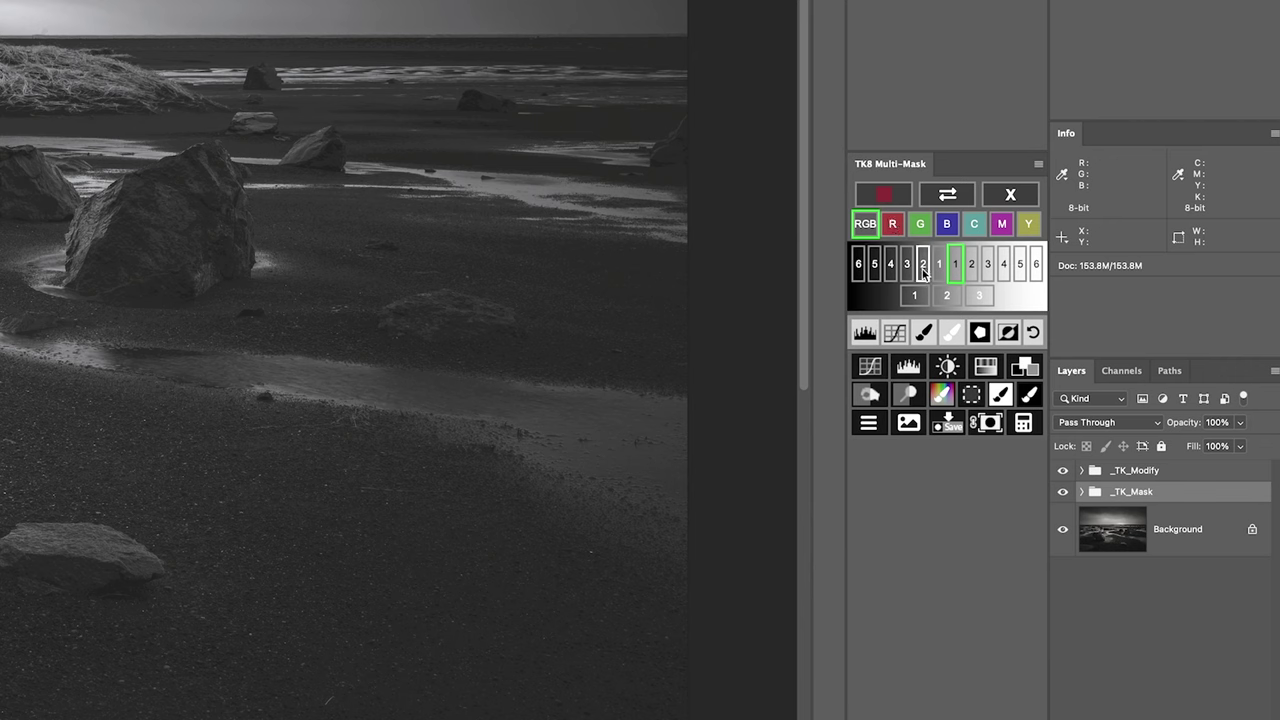
click(907, 265)
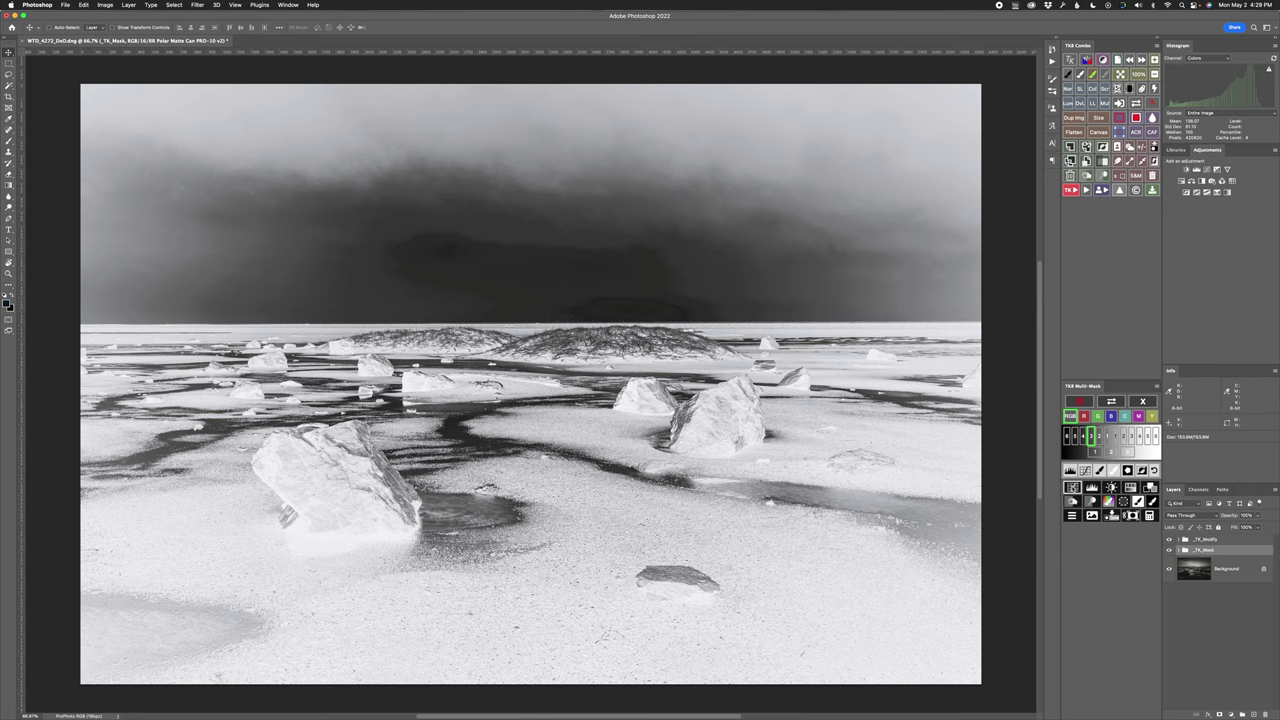
click(1072, 488)
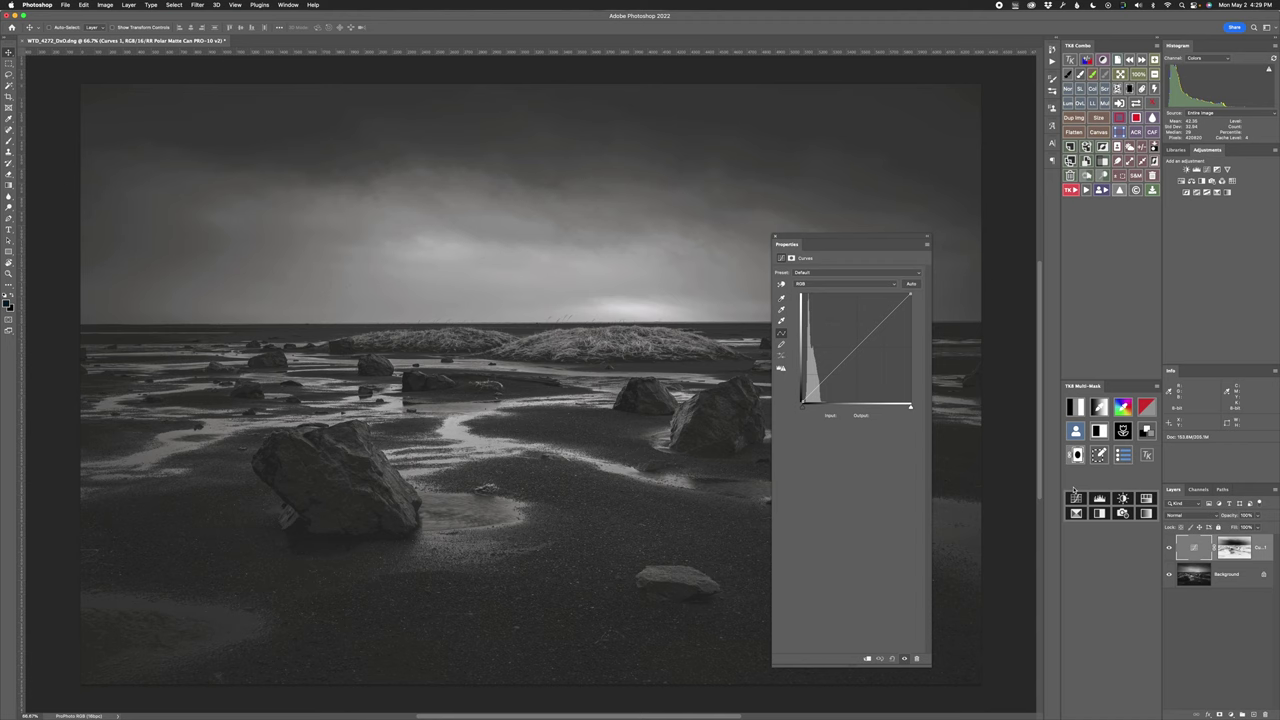
click(776, 237)
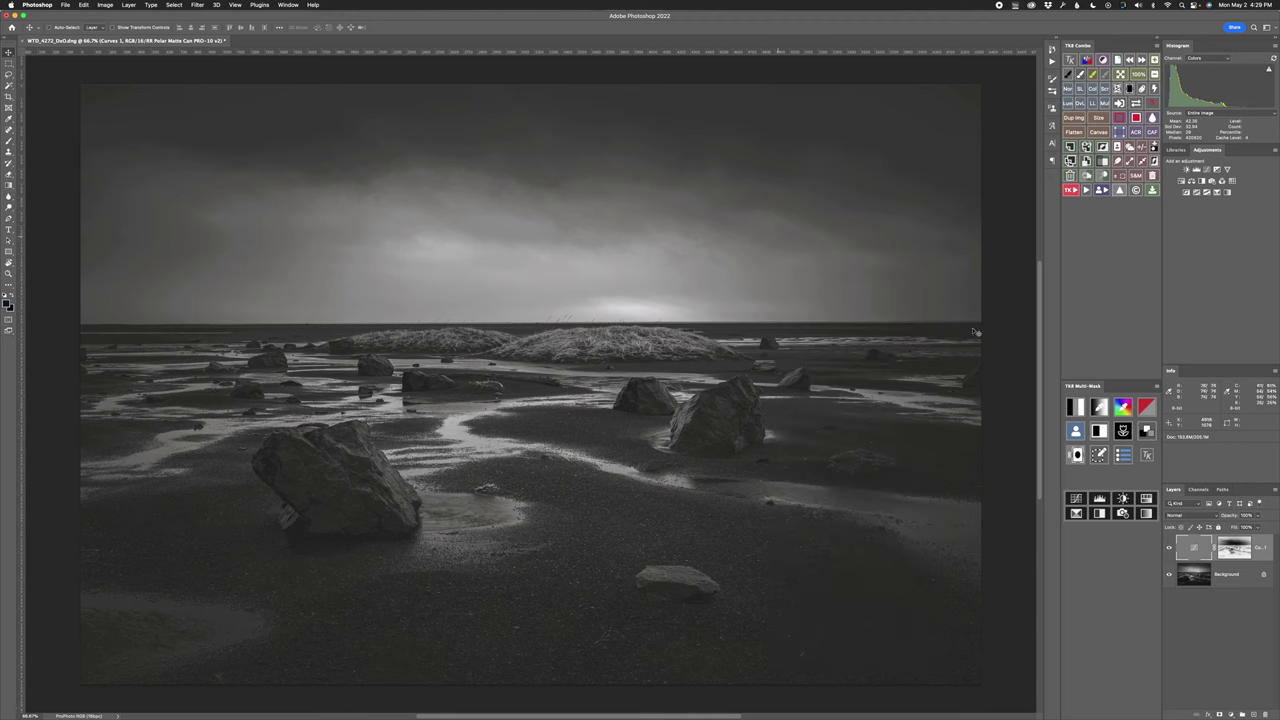
- Set the darks-masked Curves layer's blend mode to Screen and its opacity to 37%
click(1194, 515)
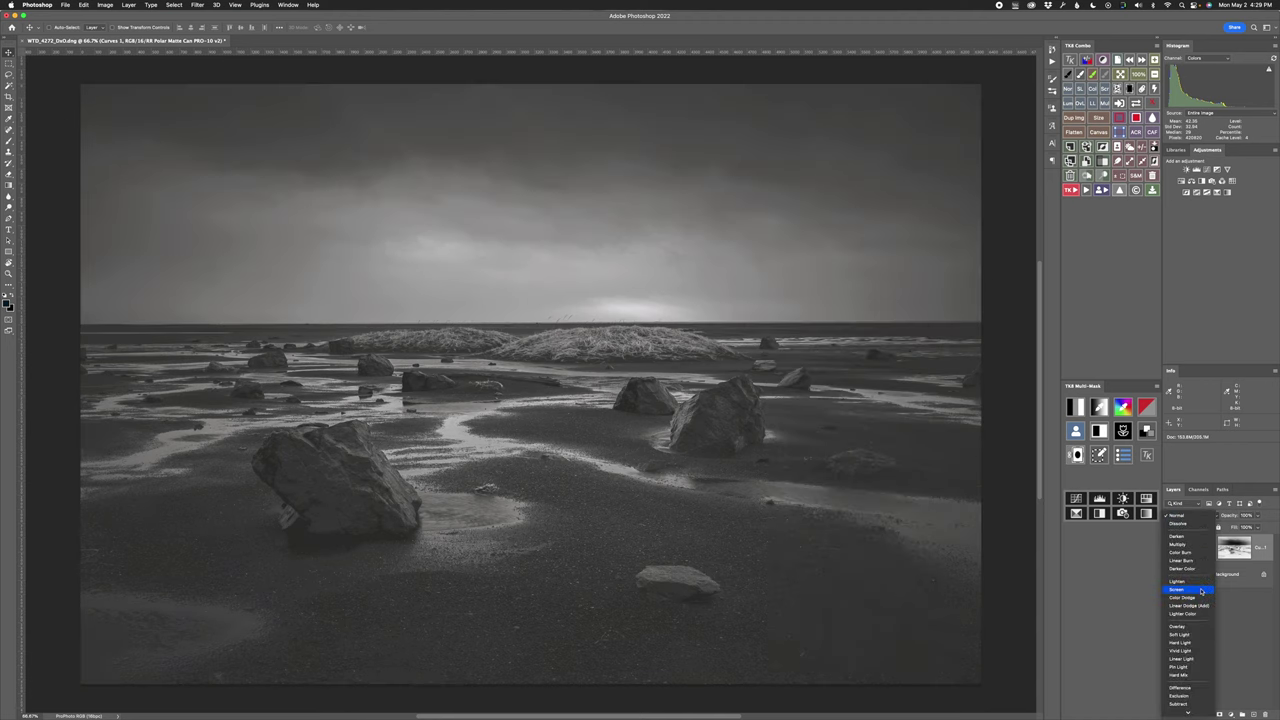
click(1180, 589)
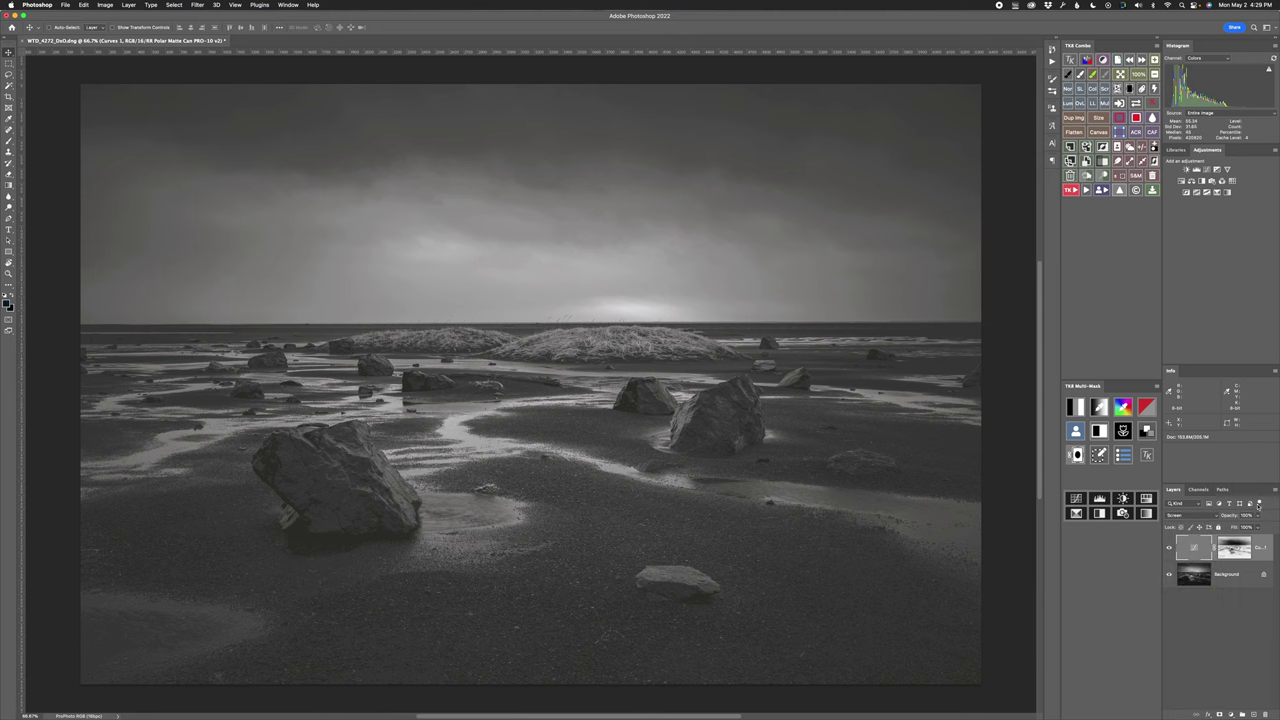
click(1258, 515)
drag(1262, 528, 1234, 526)
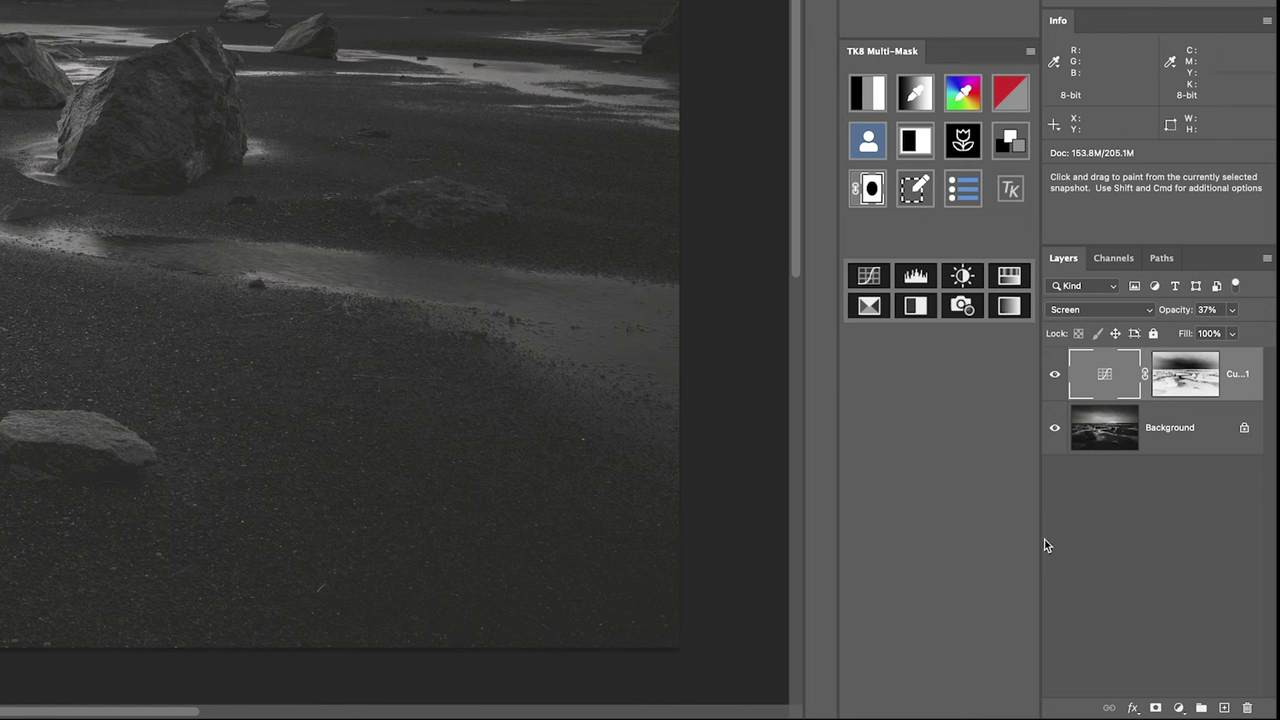
- Put the masked Curves layer in a new group named "Print adjustments" and collapse the group
click(1201, 708)
double_click(1112, 357)
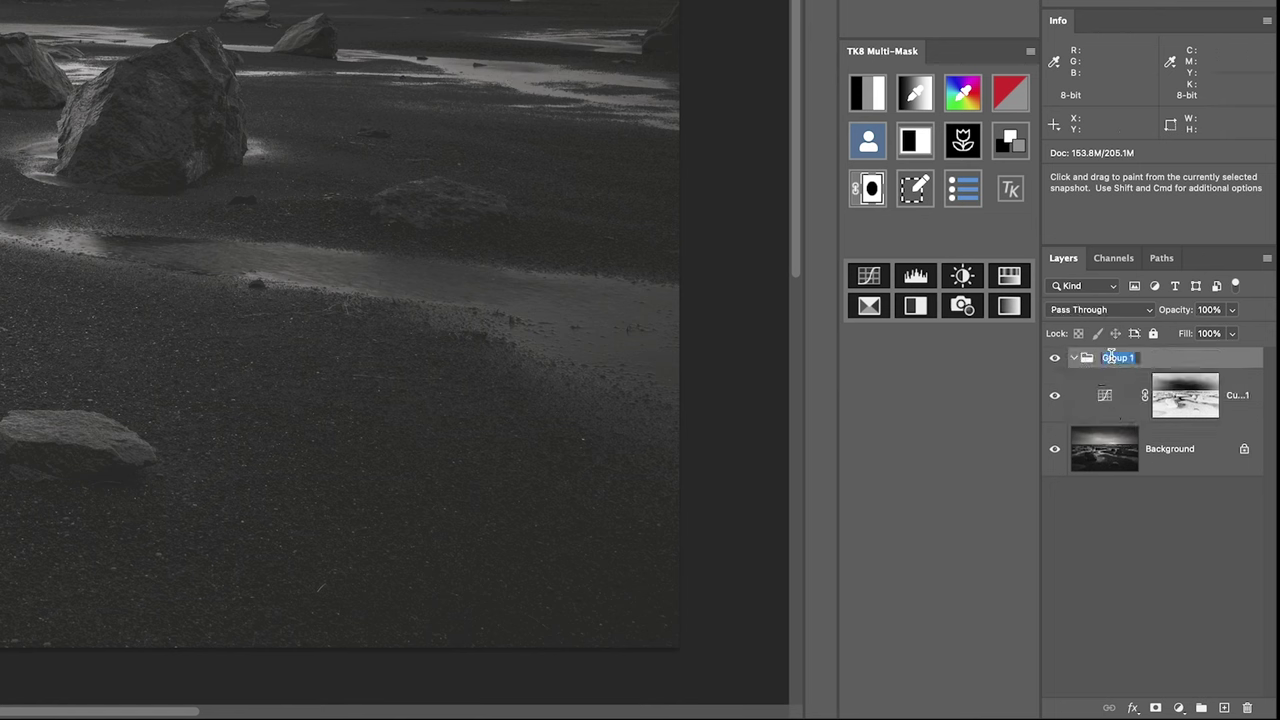
text(Print adjustments)
key(Return)
drag(1100, 380, 1072, 364)
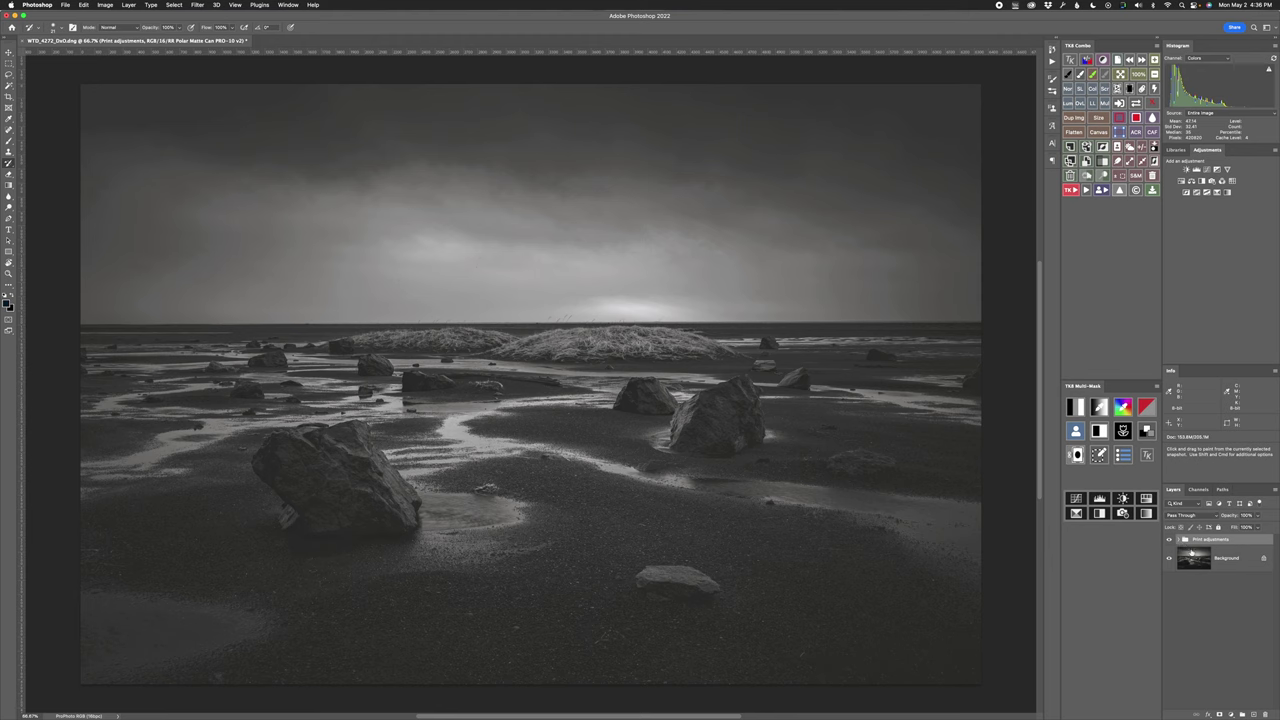
- Compare the image with the "Print adjustments" group hidden and shown
click(1169, 540)
click(1169, 540)
click(1169, 540)
click(1169, 540)
click(1169, 540)
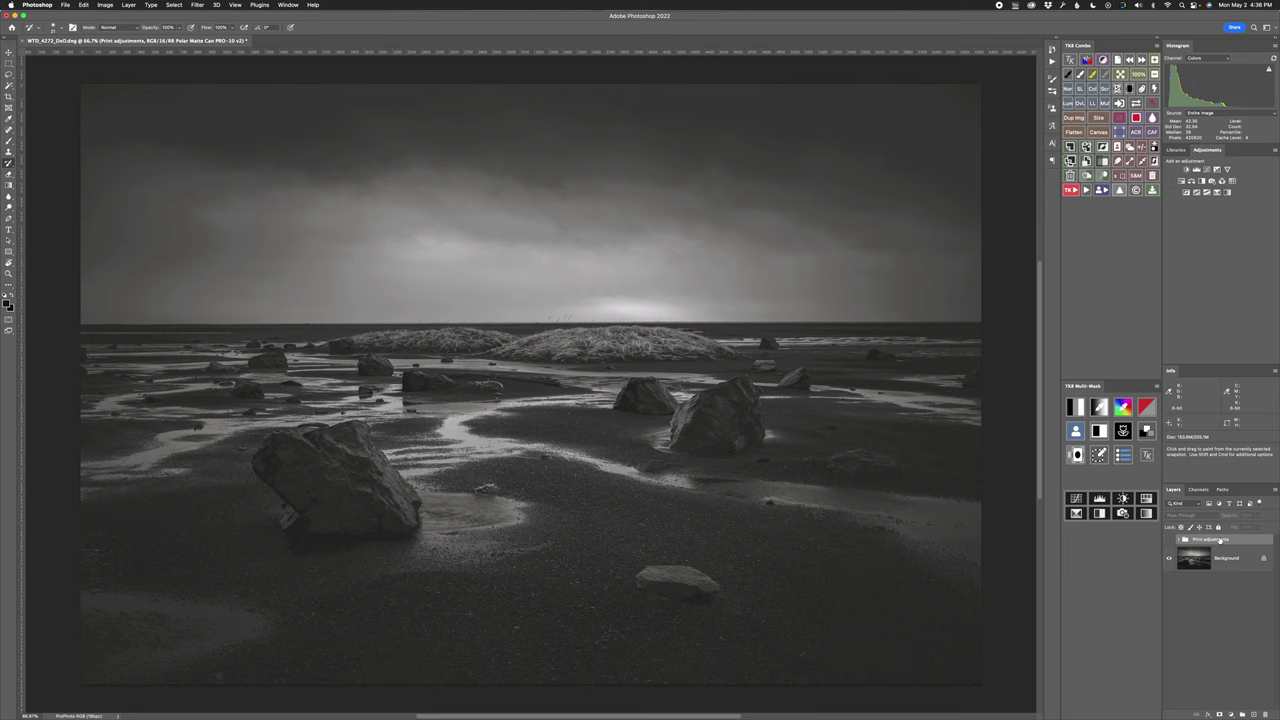
click(1168, 540)
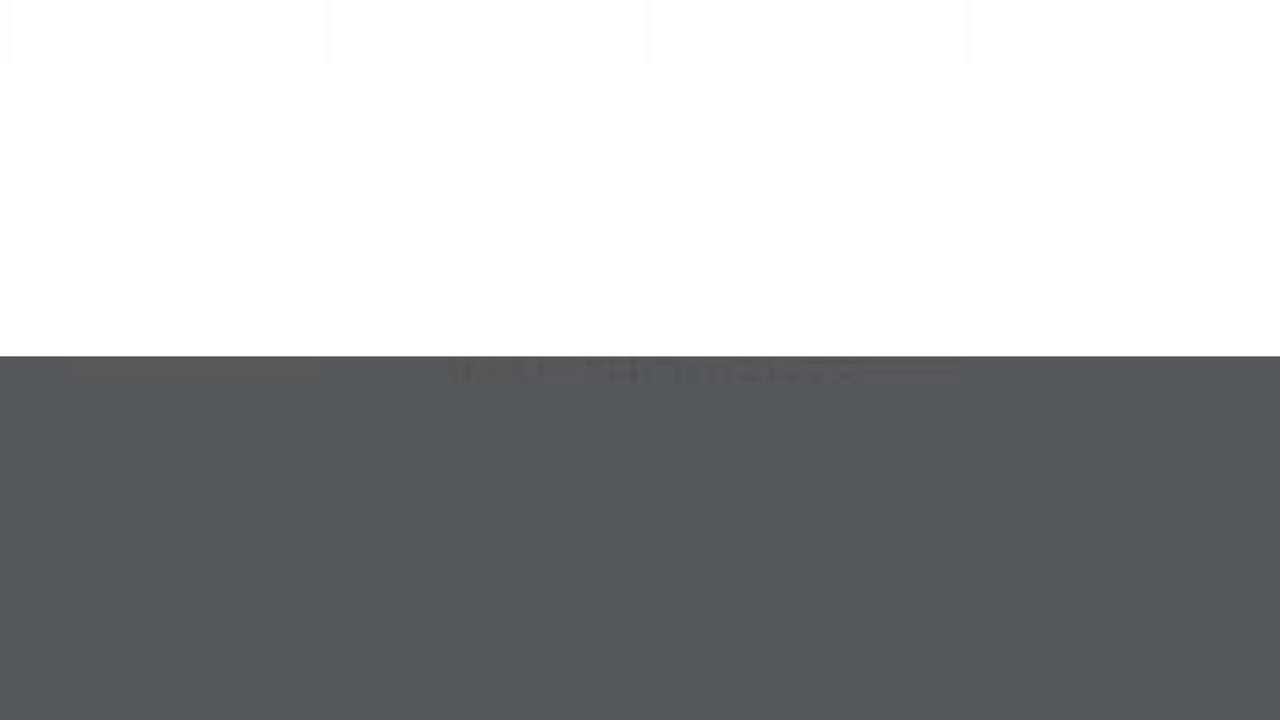